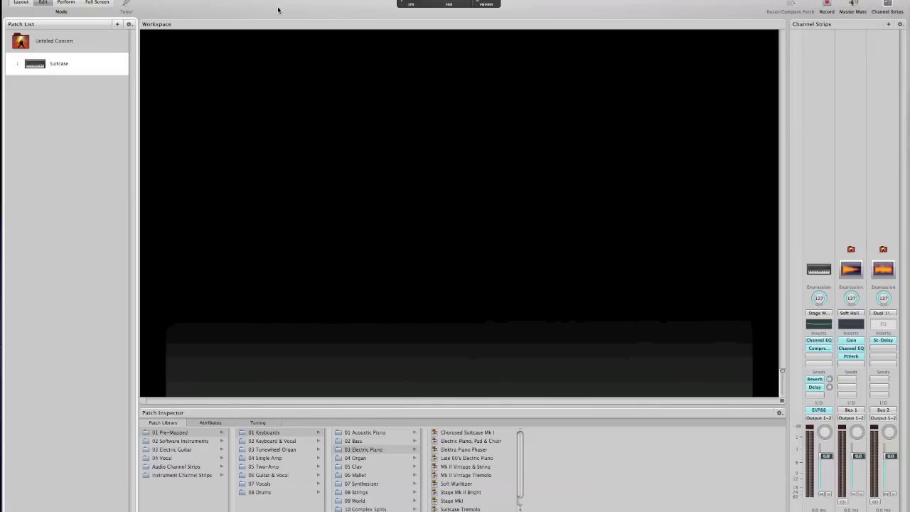
In the concert's layout, add a 61-key keyboard control and centre it low in the workspace.
left_click(61, 44)
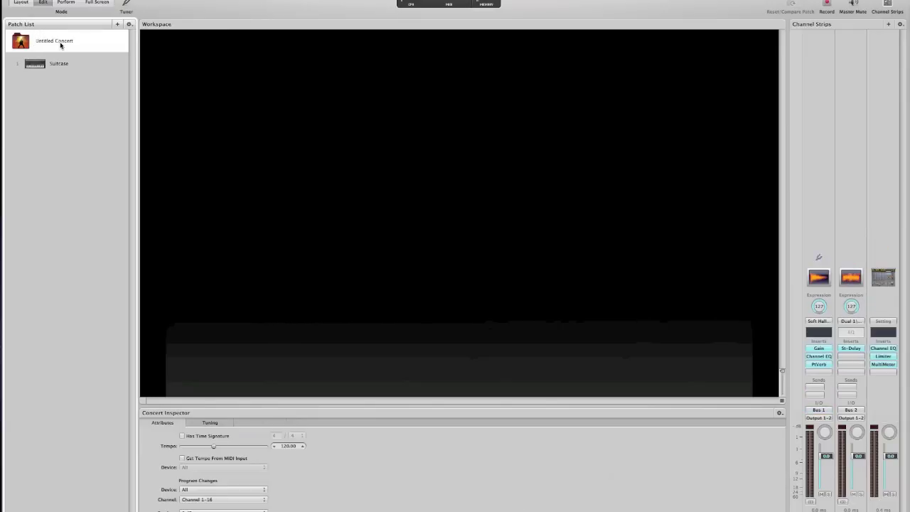
left_click(25, 5)
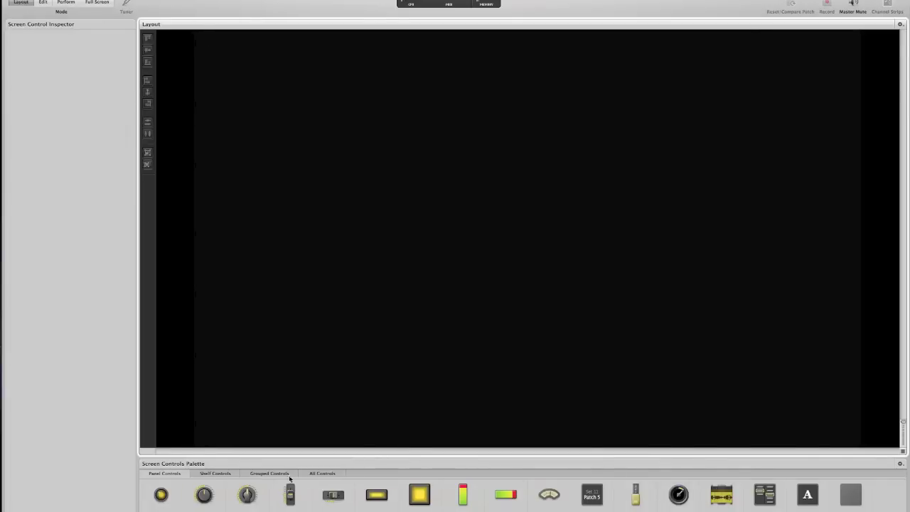
left_click(232, 474)
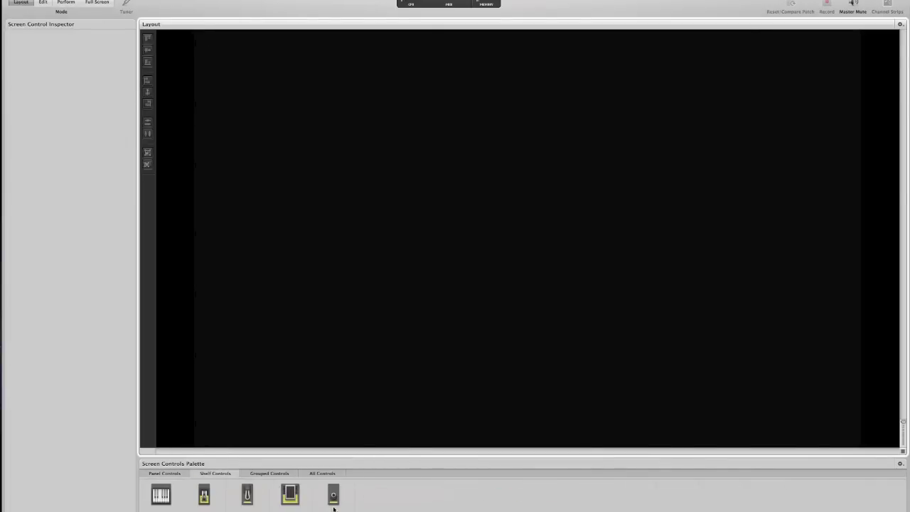
left_click_drag(163, 494, 430, 345)
left_click_drag(479, 384, 528, 380)
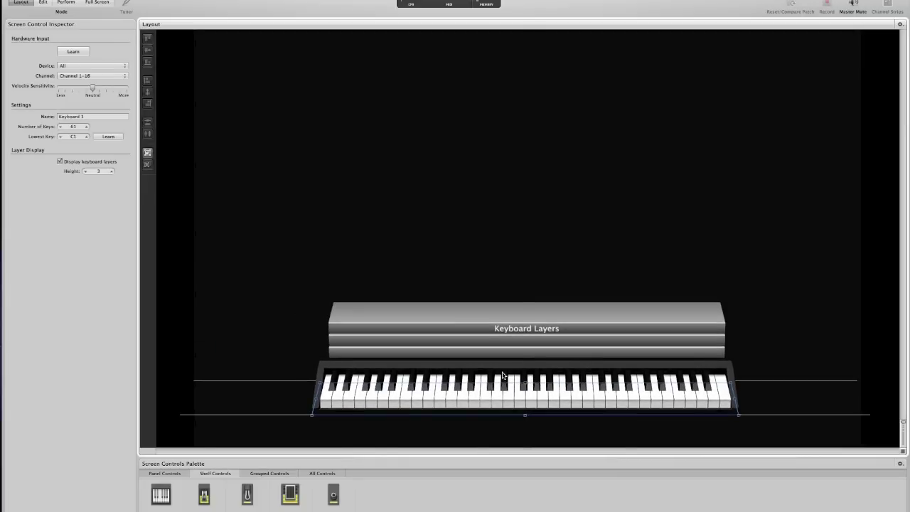
Add a grouped panel of eight round knobs across the upper part of the layout.
left_click(167, 473)
left_click(217, 474)
left_click(269, 474)
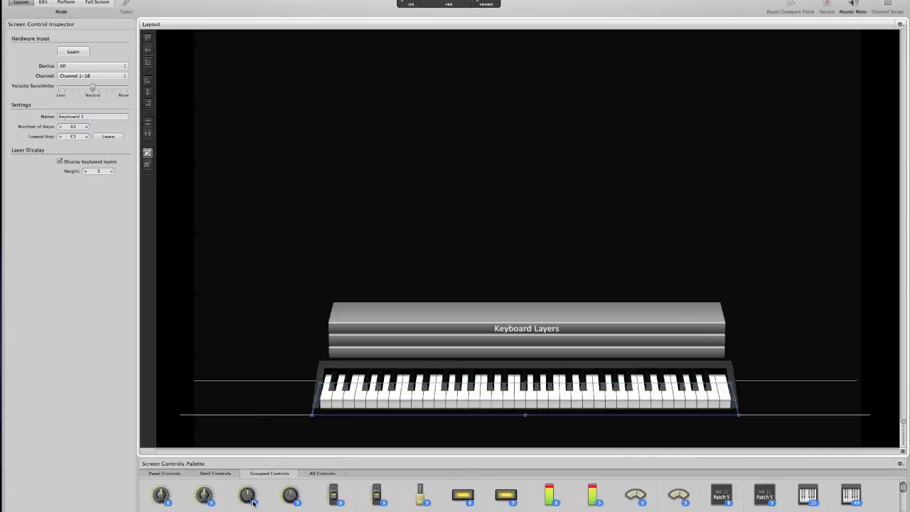
left_click_drag(247, 498, 410, 115)
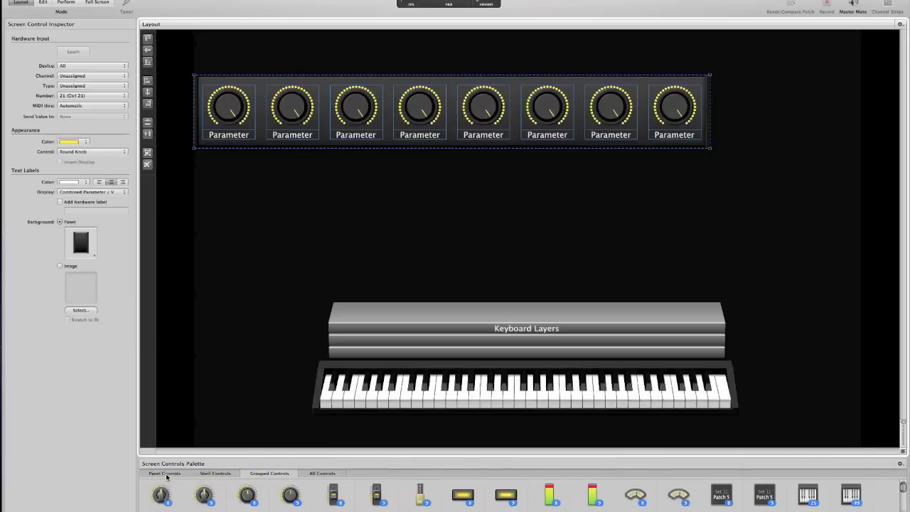
Place two MIDI activity indicators, one right of the keyboard and one right of the knob panel.
left_click(170, 475)
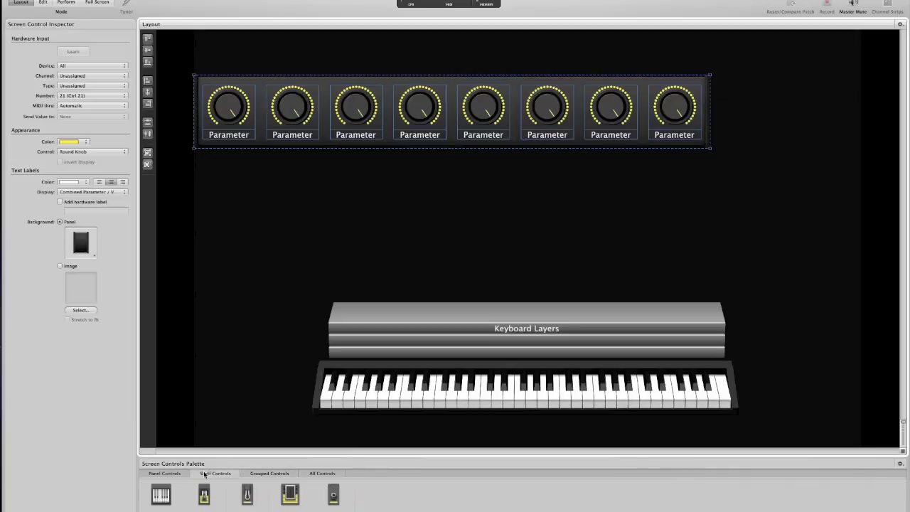
left_click(172, 475)
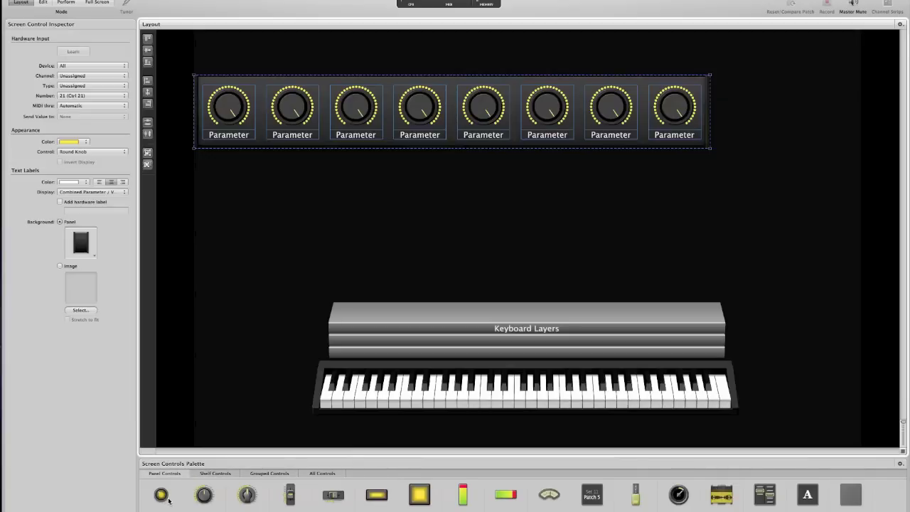
left_click_drag(163, 496, 782, 372)
left_click_drag(163, 495, 740, 118)
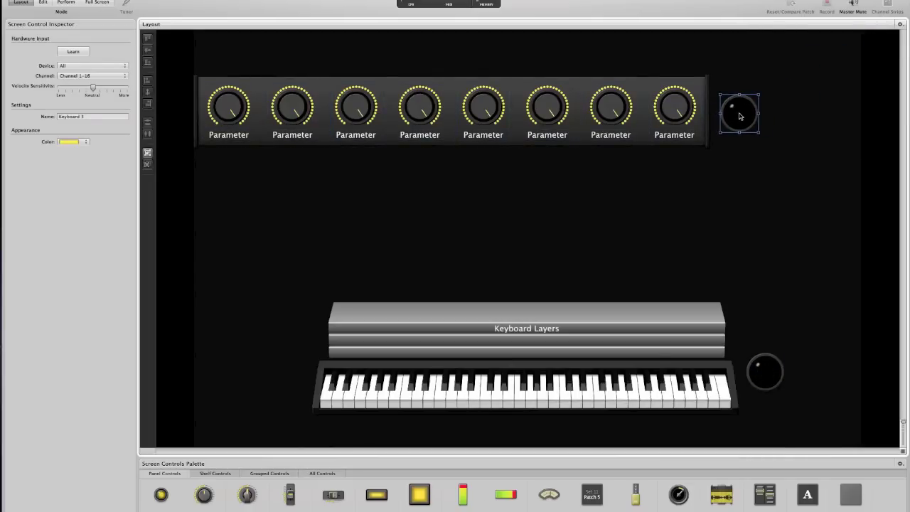
Assign the MIDI activity indicator beside the keyboard to Port 1 USB Axiom 61 on Channel 1.
left_click(771, 385)
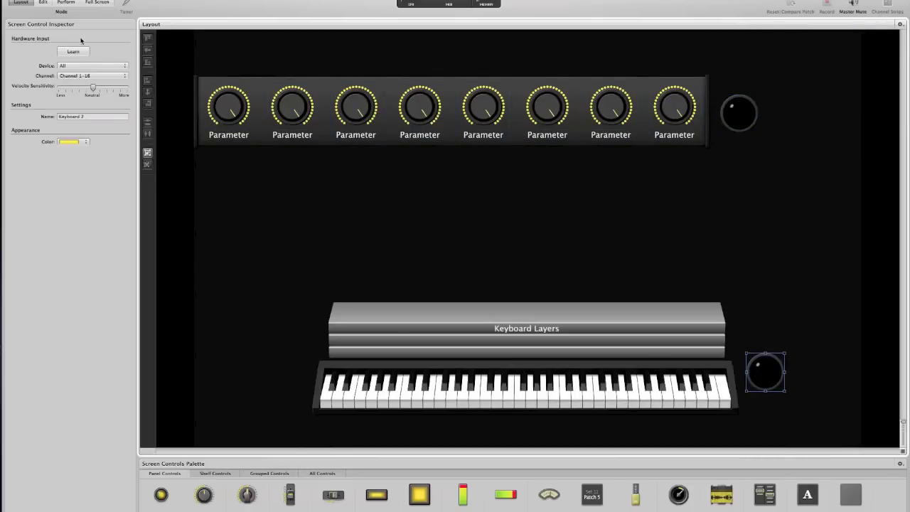
left_click(83, 66)
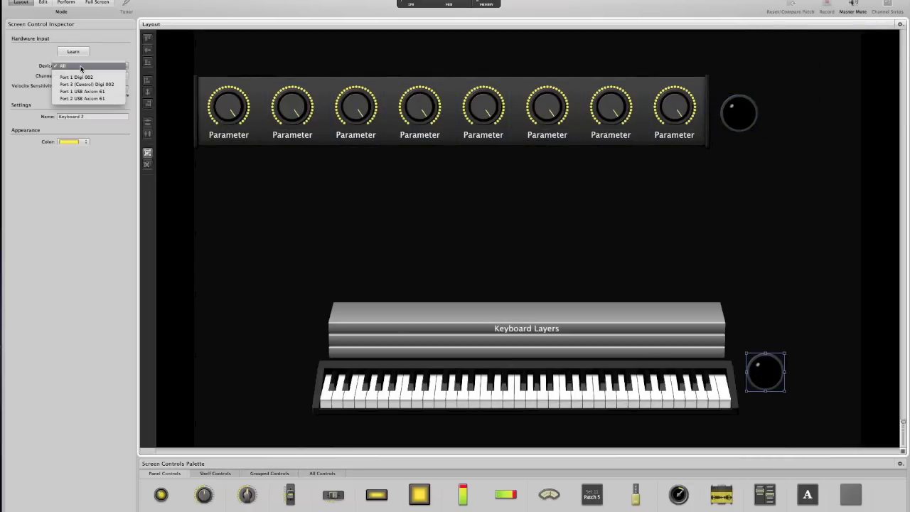
left_click(118, 96)
left_click(813, 412)
left_click(777, 381)
left_click(92, 76)
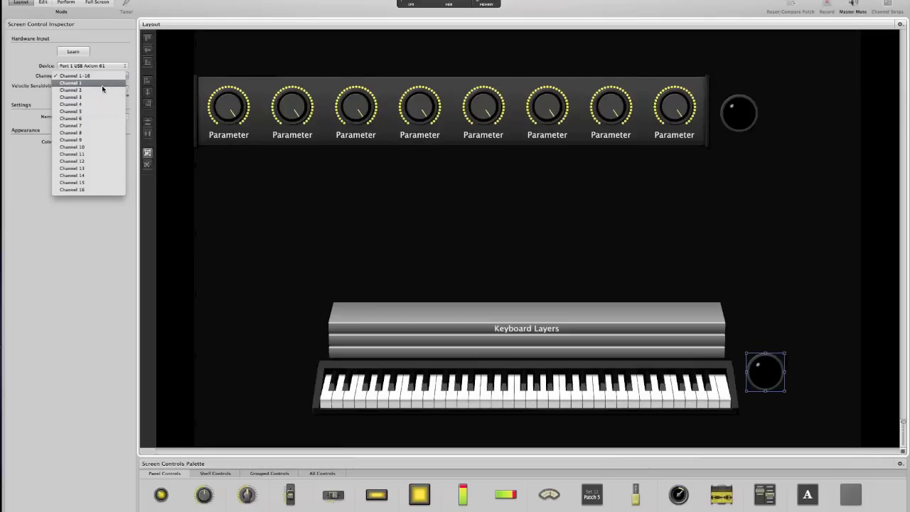
left_click(102, 84)
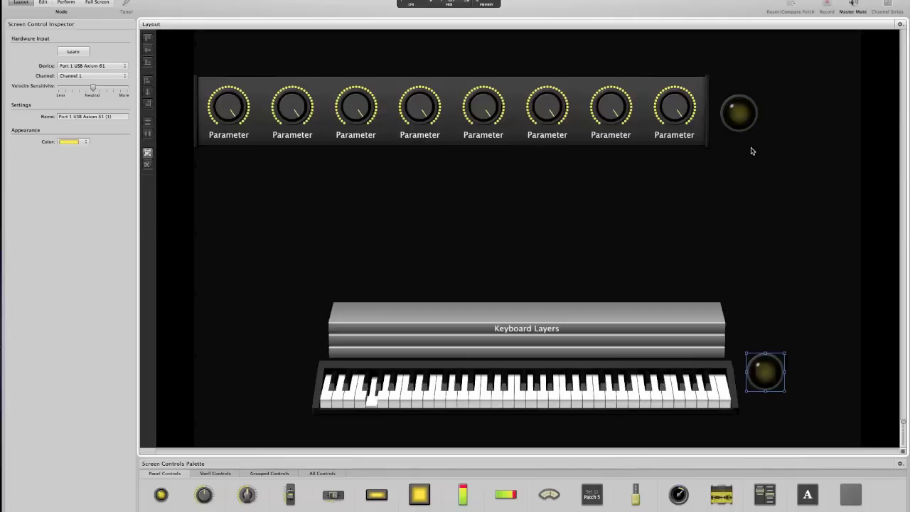
Assign the MIDI activity indicator beside the knobs to Port 1 USB Axiom 61 on Channel 10.
left_click(748, 119)
left_click(103, 66)
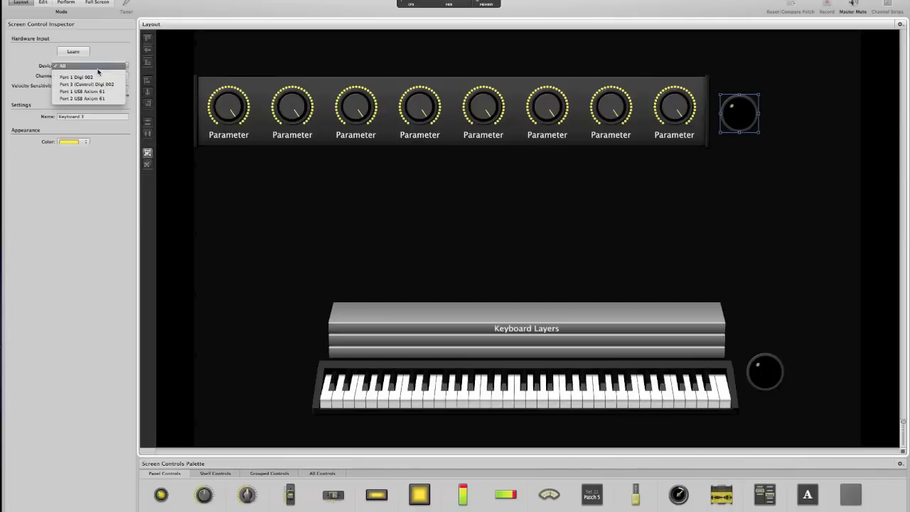
left_click(90, 86)
left_click(86, 76)
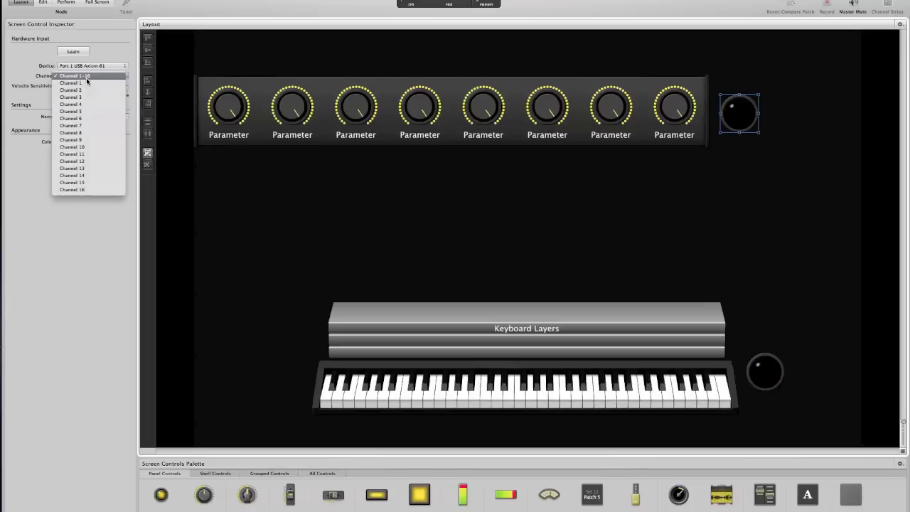
left_click(98, 147)
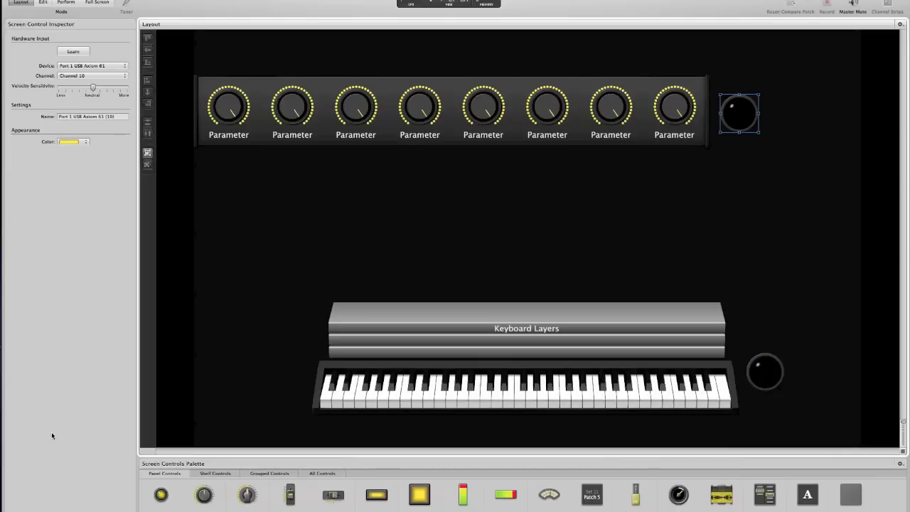
Add a grouped set of eight drum pads in two rows of four, between the right-hand knobs and the keyboard.
left_click(215, 473)
left_click(269, 473)
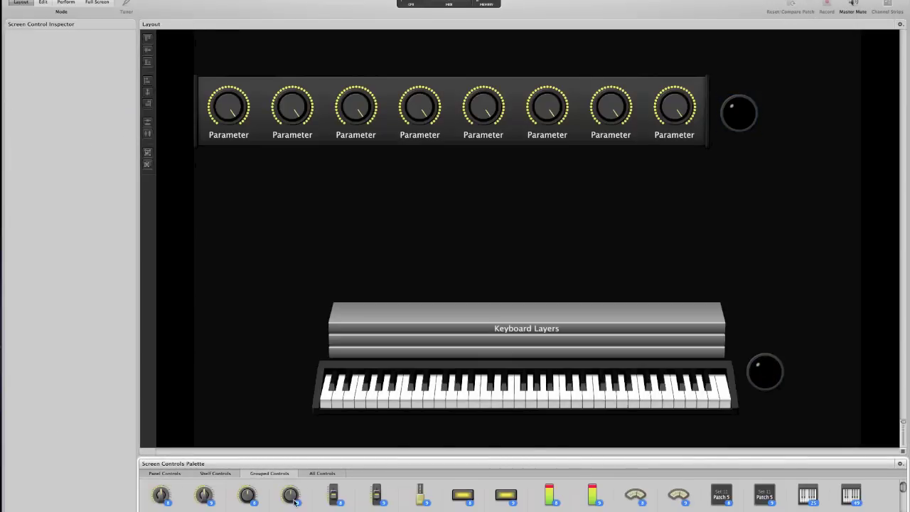
scroll(244, 492, "down", 2)
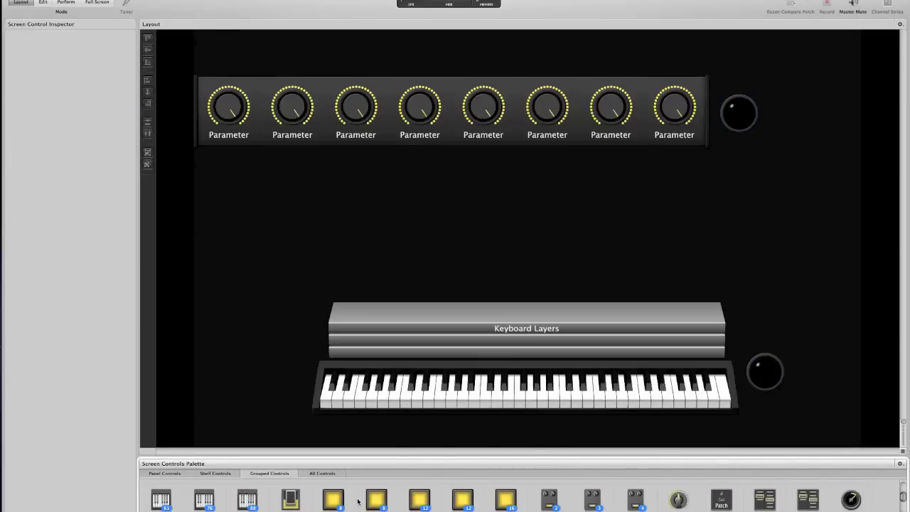
left_click_drag(377, 503, 333, 261)
left_click_drag(194, 175, 587, 177)
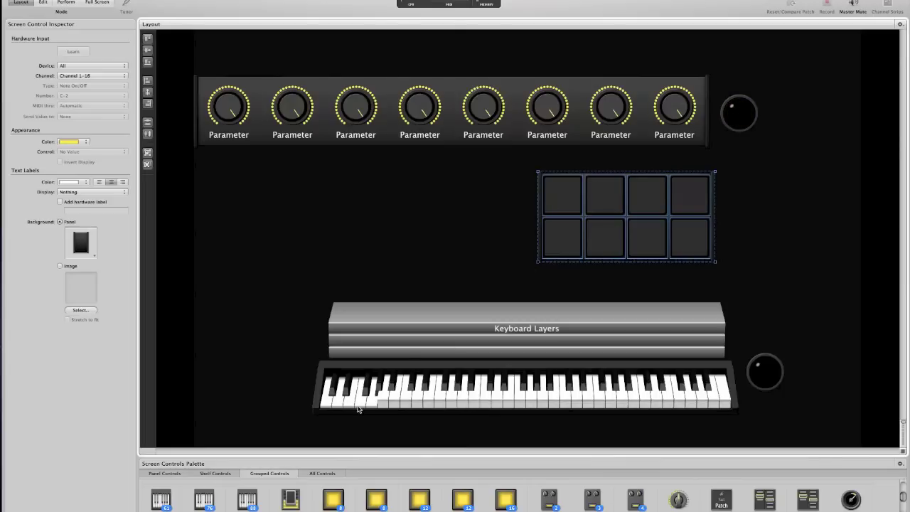
left_click(358, 409)
left_click(516, 228)
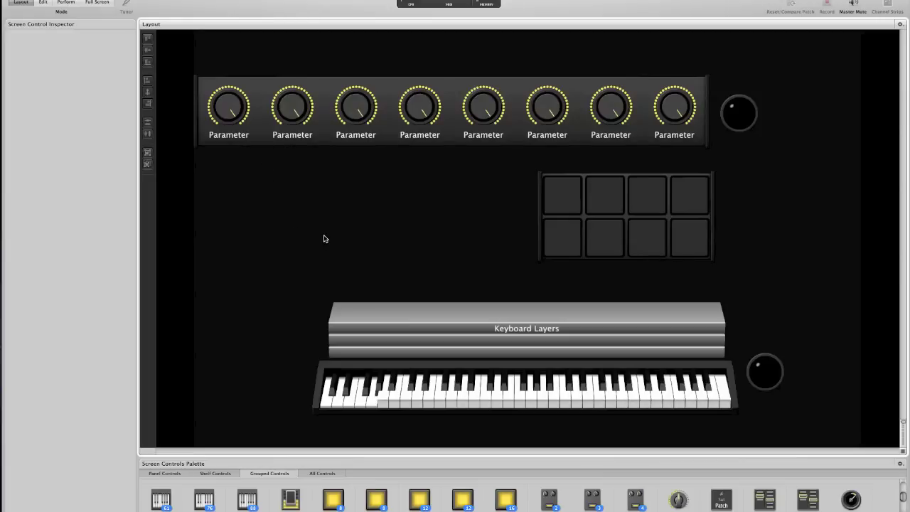
Learn the hardware assignments for the first three pads of the upper row from the MIDI controller.
left_click(556, 205)
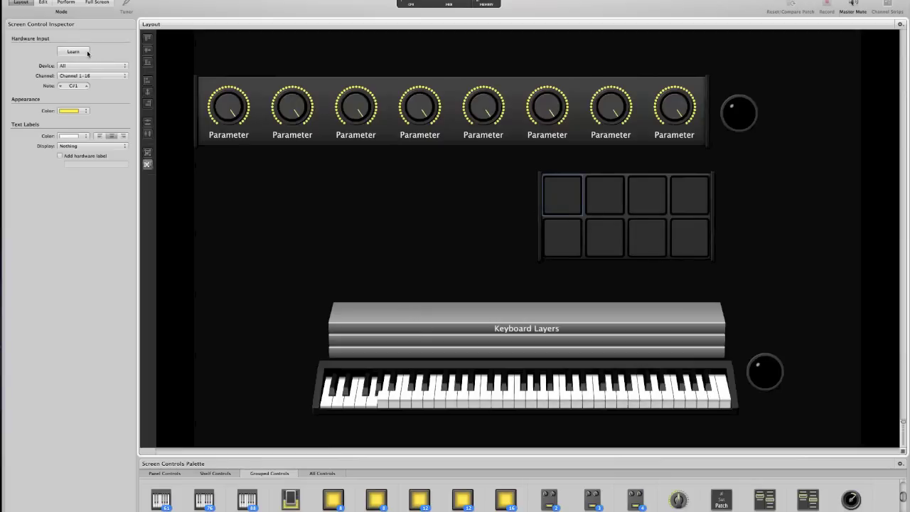
left_click(87, 52)
left_click(87, 52)
left_click(596, 182)
left_click(90, 56)
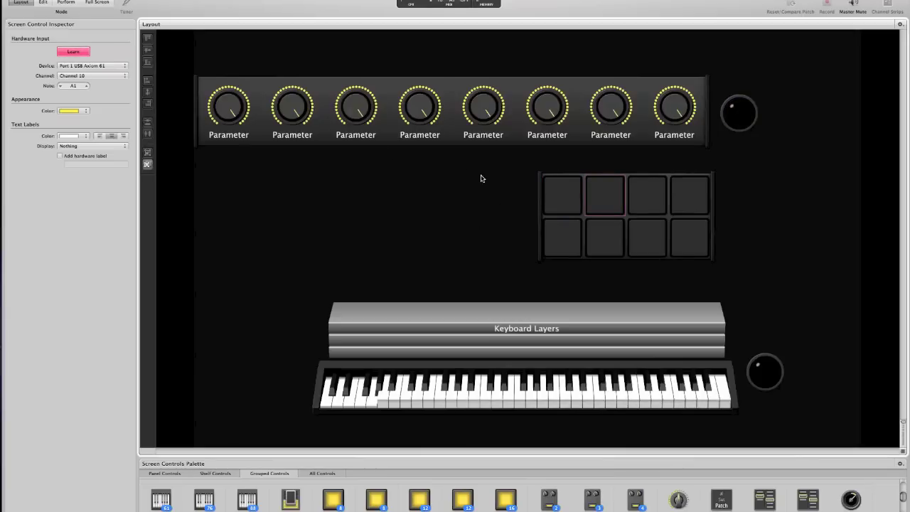
left_click(71, 52)
left_click(656, 196)
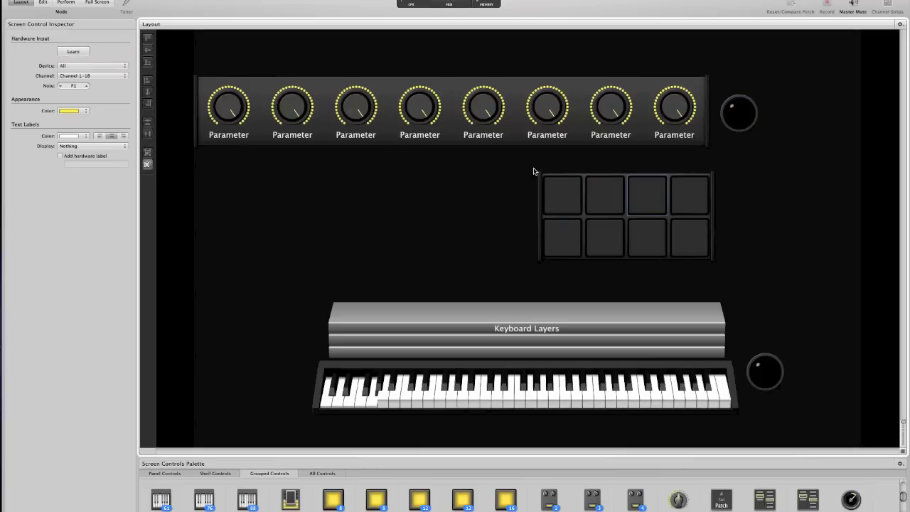
left_click(72, 52)
left_click(71, 52)
Learn the hardware assignments for the lower row's first two pads on Channel 10, using notes C1 and D1.
left_click(561, 242)
left_click(74, 51)
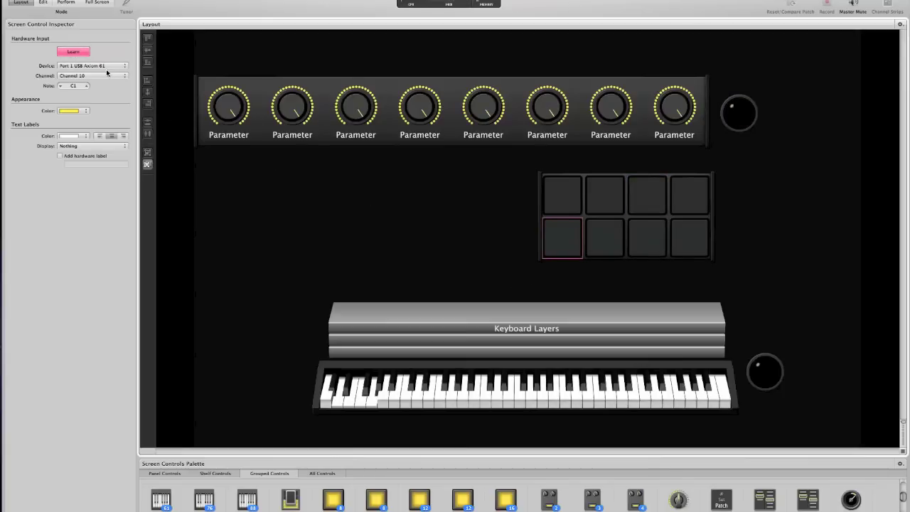
left_click(72, 52)
left_click(610, 229)
left_click(84, 52)
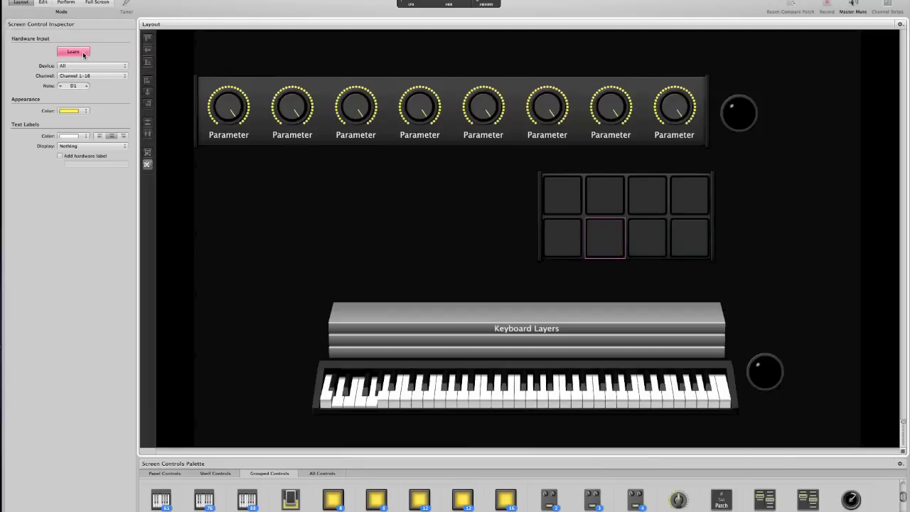
left_click(84, 53)
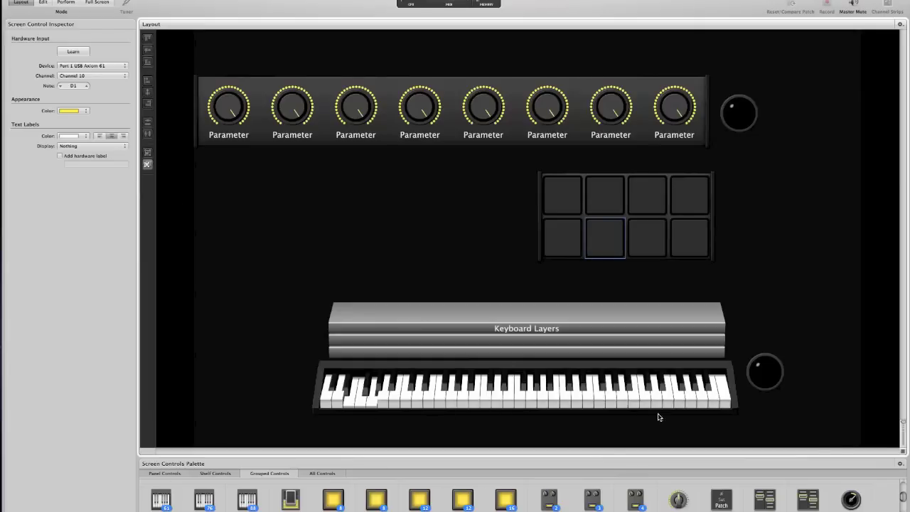
Set the on-screen keyboard's MIDI input to Channel 1.
left_click(738, 406)
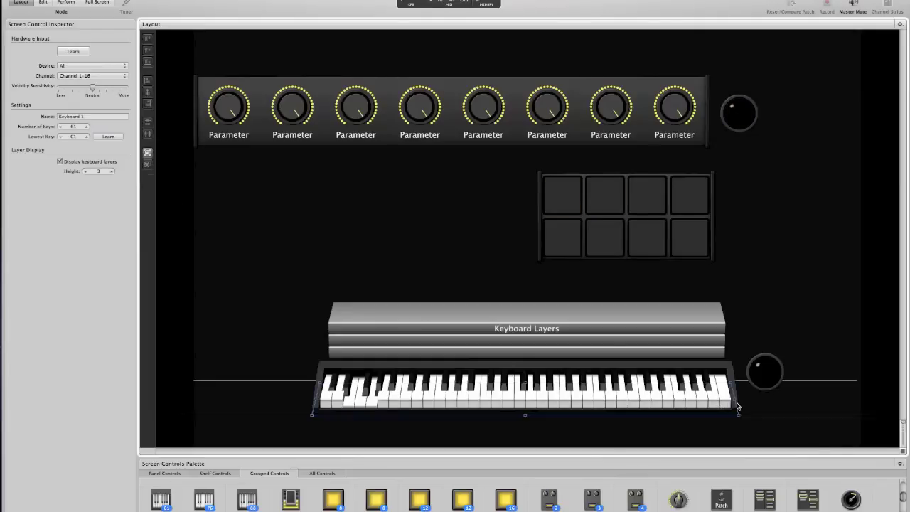
left_click(115, 76)
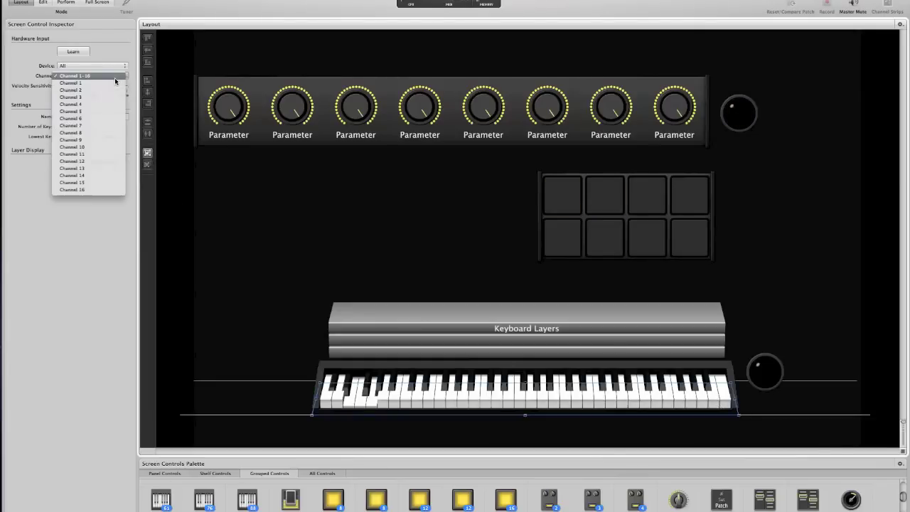
left_click(113, 84)
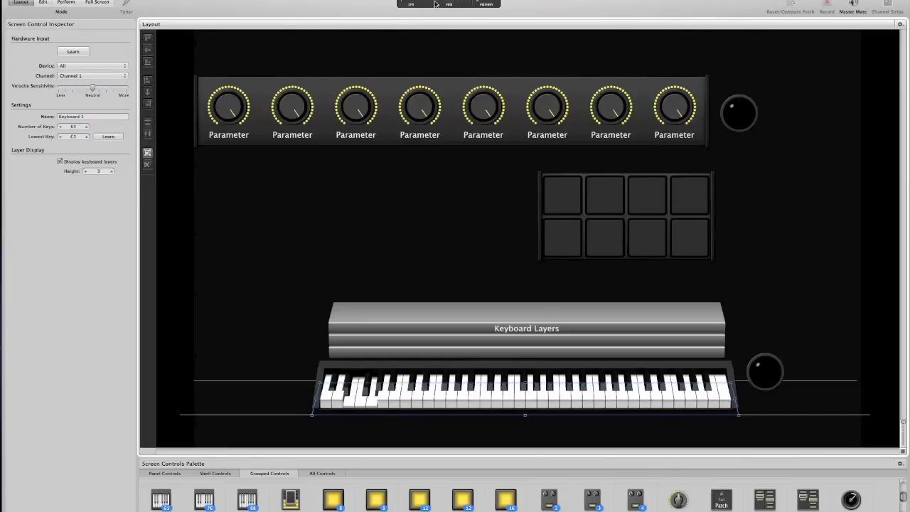
Learn the hardware assignments for the first two knobs, using controllers 75 (Decay Time) and 10 (Pan).
mouse_move(452, 5)
left_click(235, 143)
left_click(73, 52)
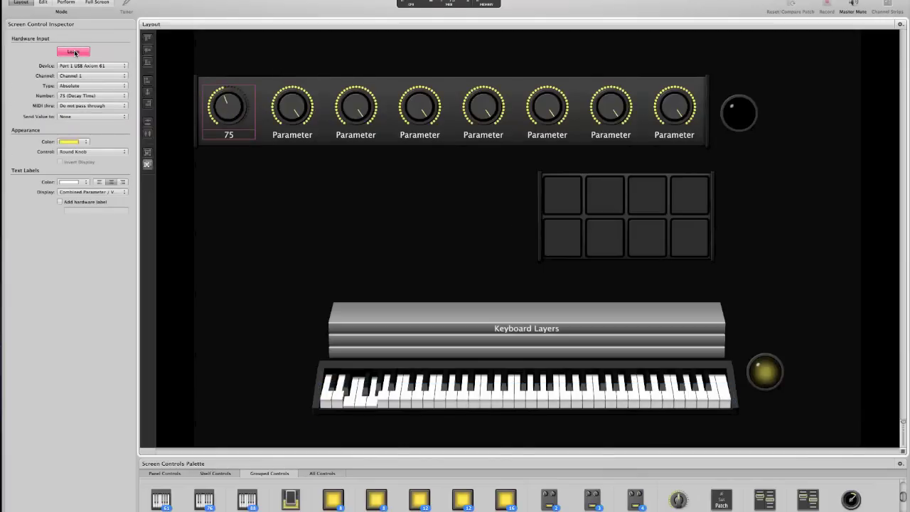
left_click(74, 52)
left_click(277, 127)
left_click(85, 54)
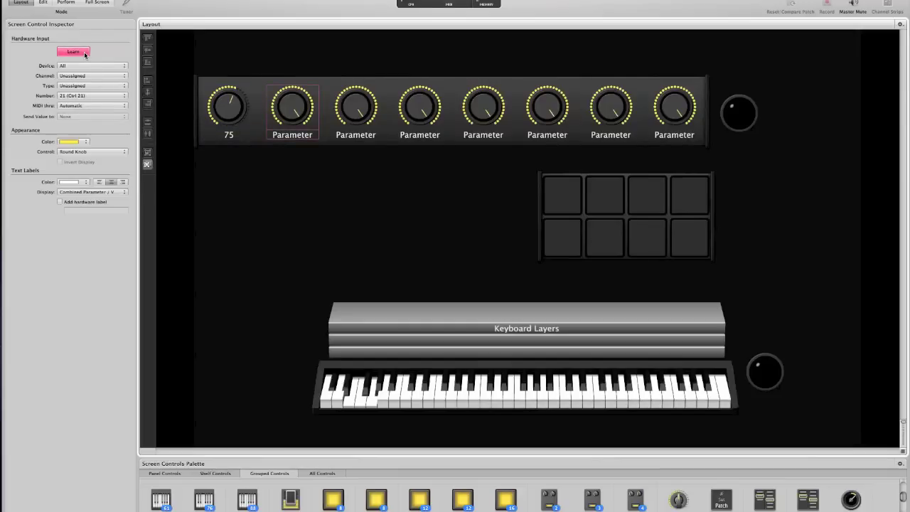
left_click(74, 52)
Learn the hardware assignments for the third and fourth knobs, using controllers 76 and 2 (Breath).
left_click(355, 114)
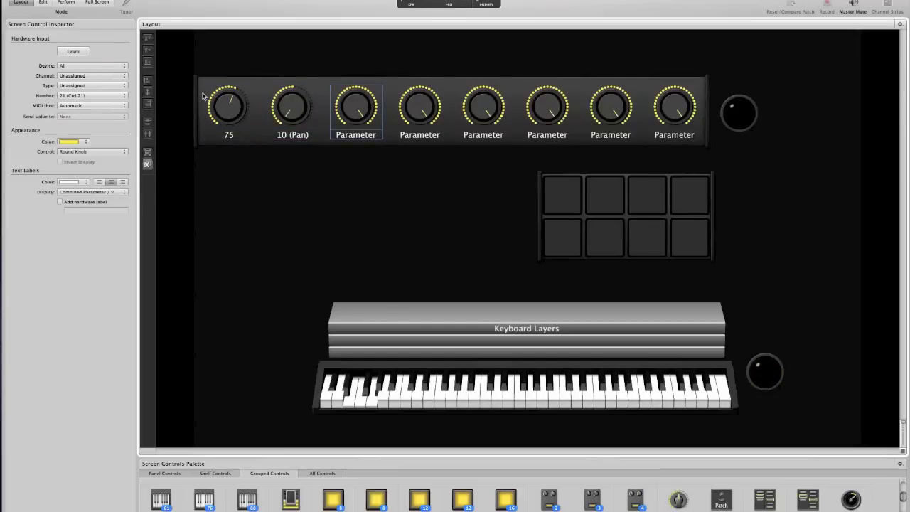
left_click(73, 51)
left_click(74, 52)
left_click(426, 139)
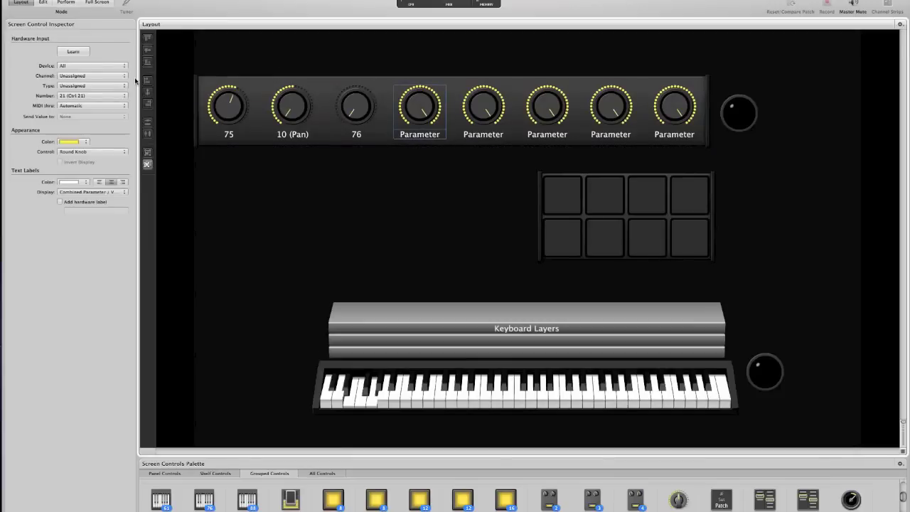
left_click(83, 54)
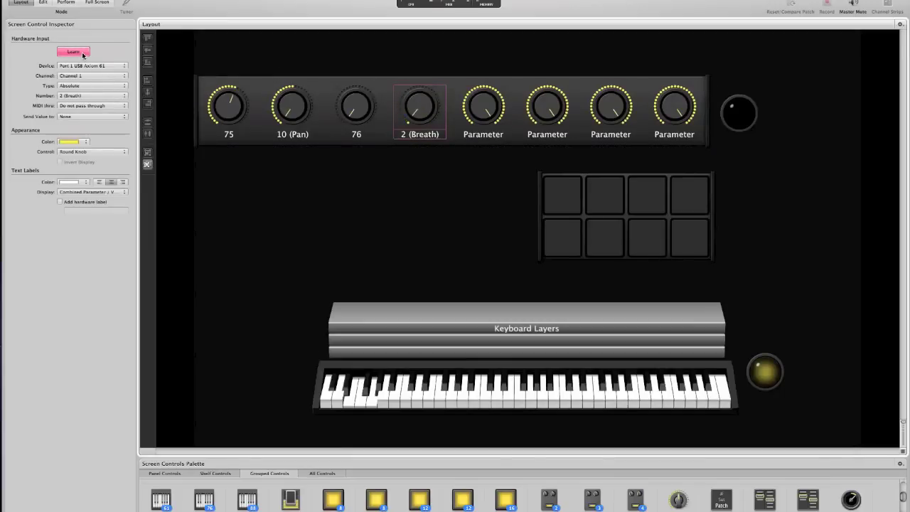
left_click(83, 55)
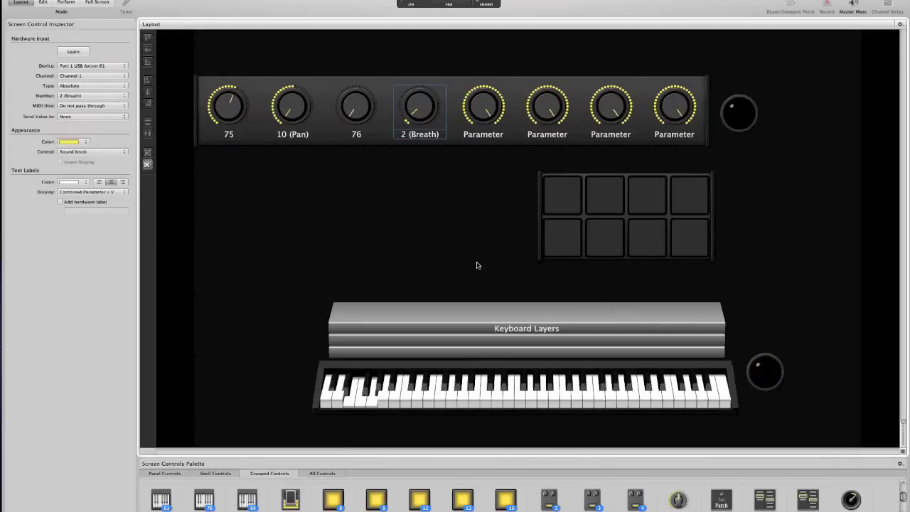
Learn the hardware assignment for the last knob in the row, using controller 13 (Effect #2 MSB) on Channel 1.
left_click(400, 236)
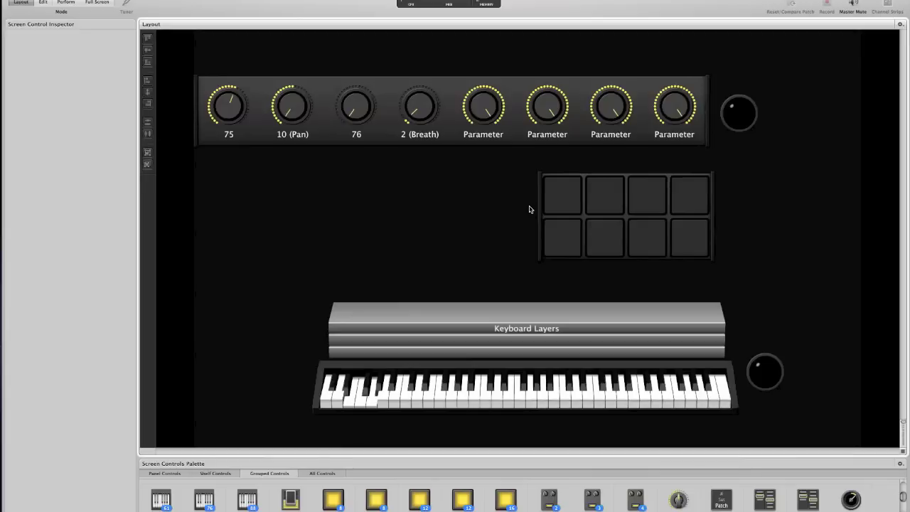
left_click(665, 138)
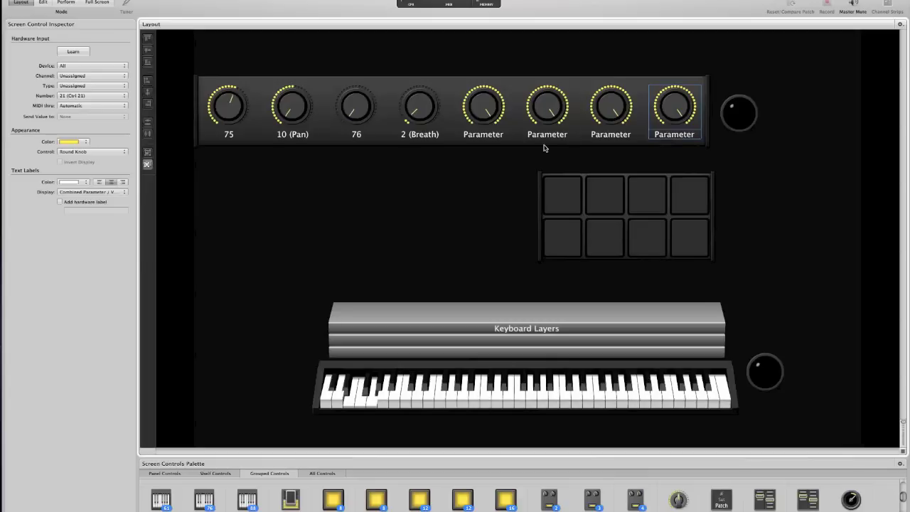
left_click(76, 51)
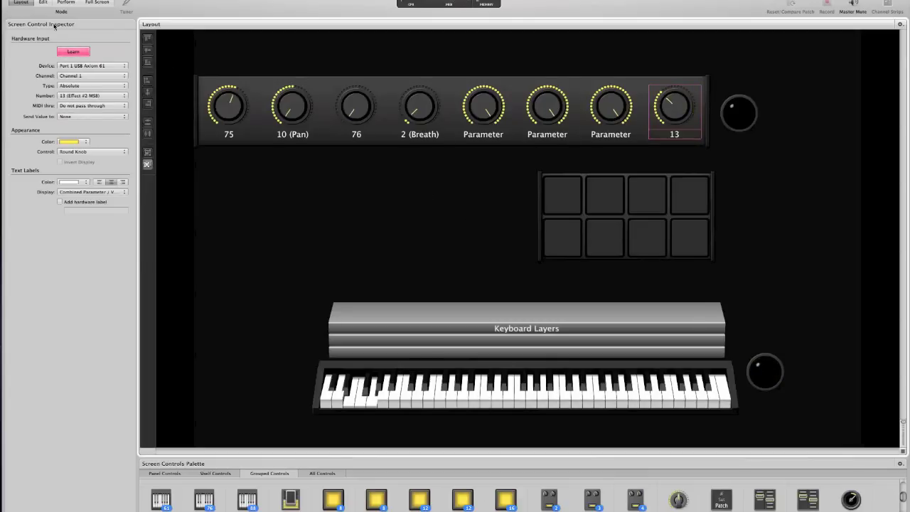
left_click(68, 52)
left_click(328, 199)
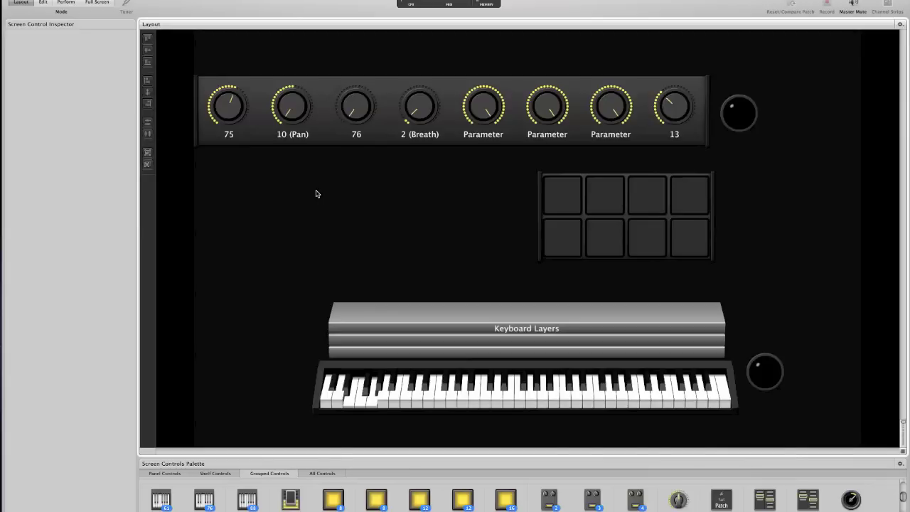
Add the hardware label MASTER to the last knob and set its text display to show that label.
left_click(232, 135)
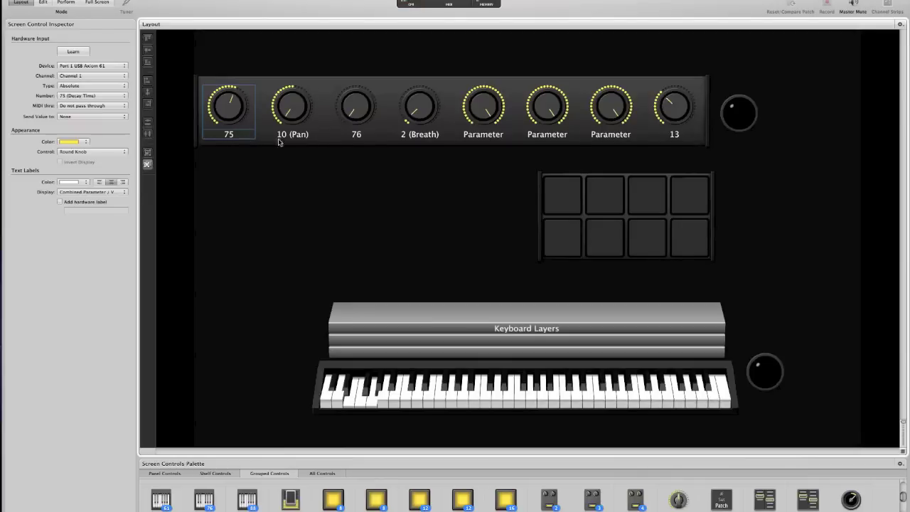
left_click(676, 141)
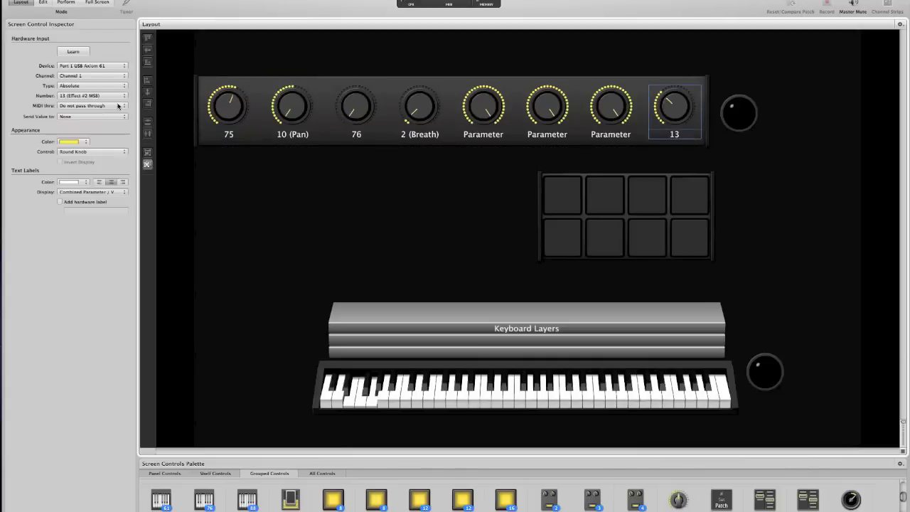
left_click(60, 202)
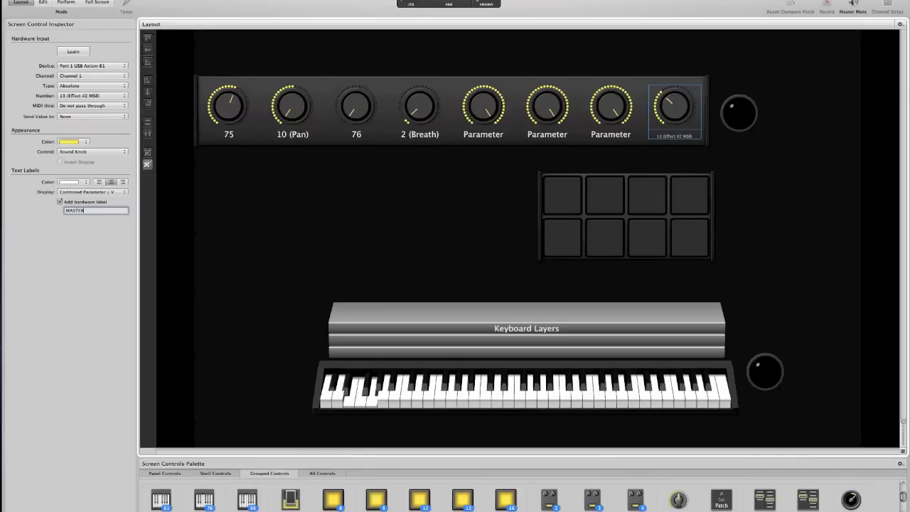
key("Return")
left_click(94, 192)
left_click(82, 159)
left_click(435, 228)
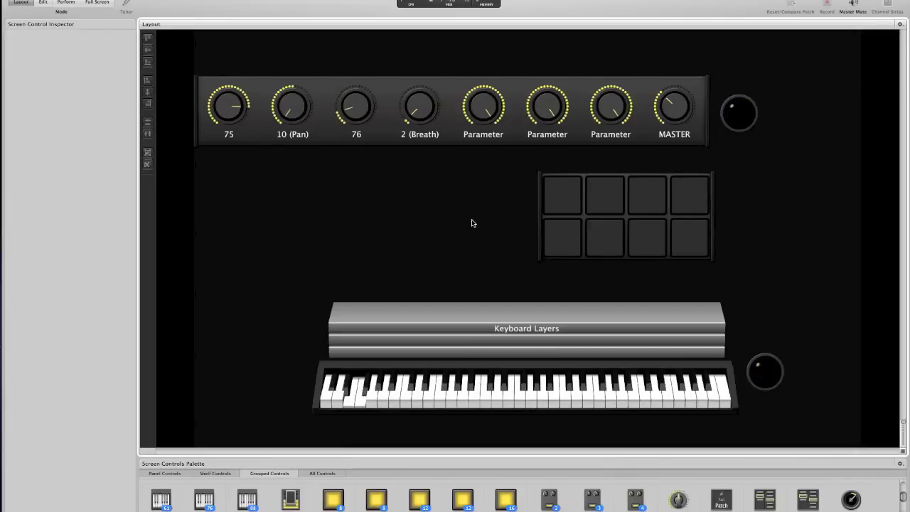
Switch to Edit mode and add two new patches below the Suitcase patch.
left_click(47, 3)
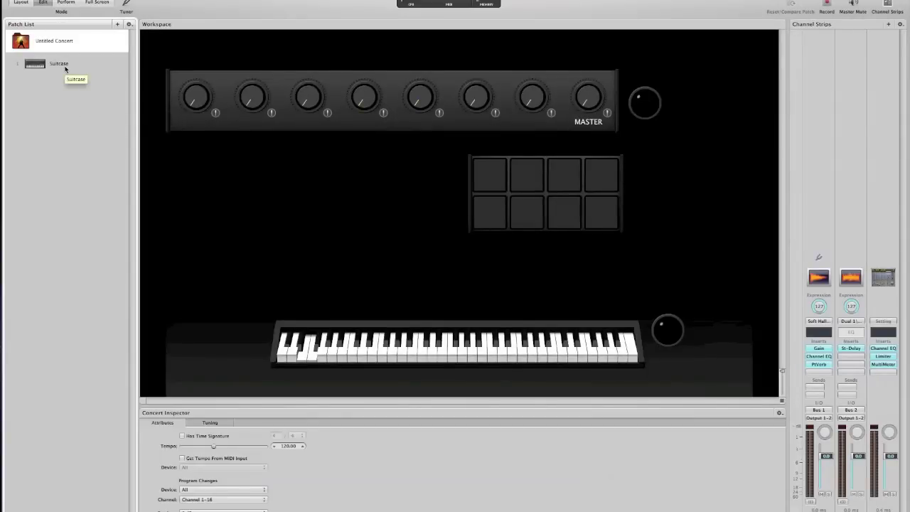
left_click(62, 66)
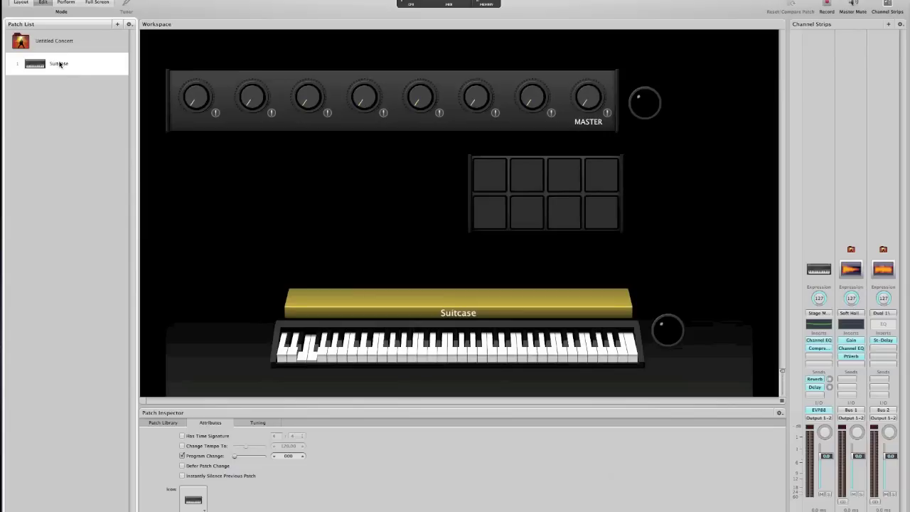
left_click(117, 24)
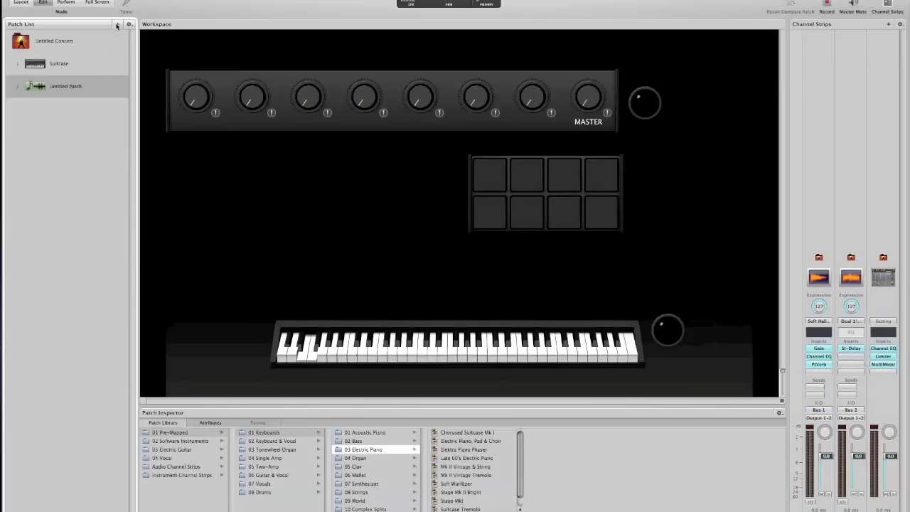
left_click(118, 24)
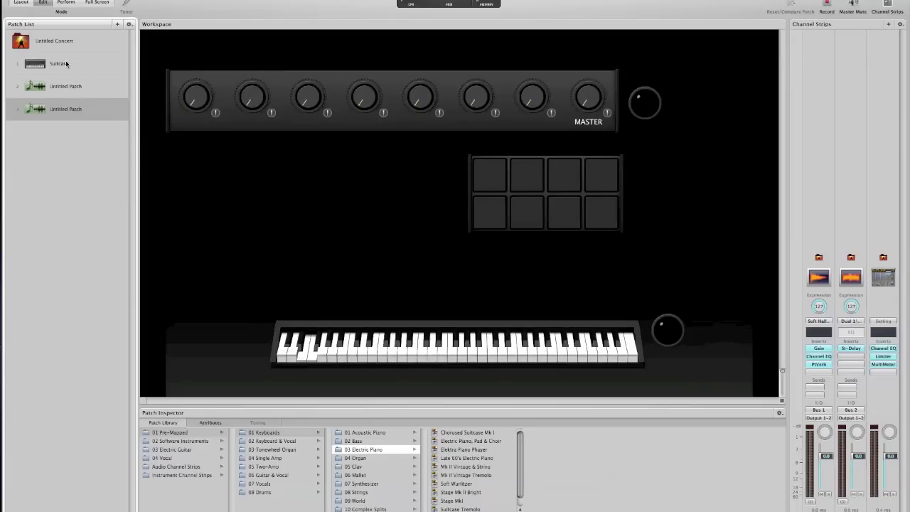
Compare the workspace and channel strips of the Suitcase patch with those of the two untitled patches.
left_click(66, 64)
left_click(70, 86)
left_click(74, 107)
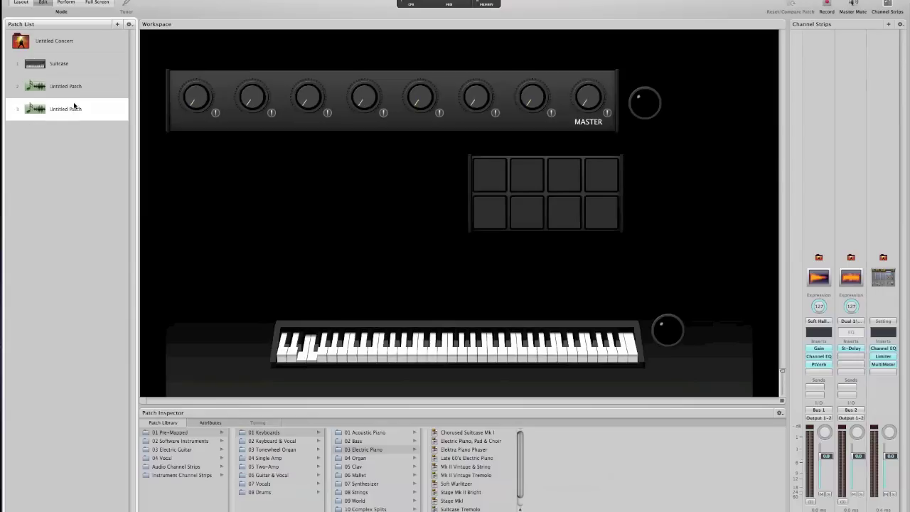
left_click(76, 87)
left_click(76, 67)
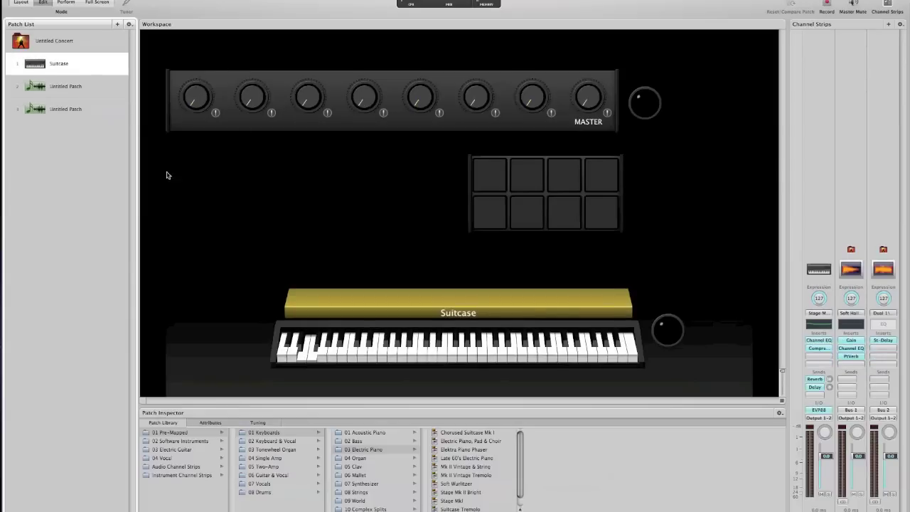
left_click(77, 93)
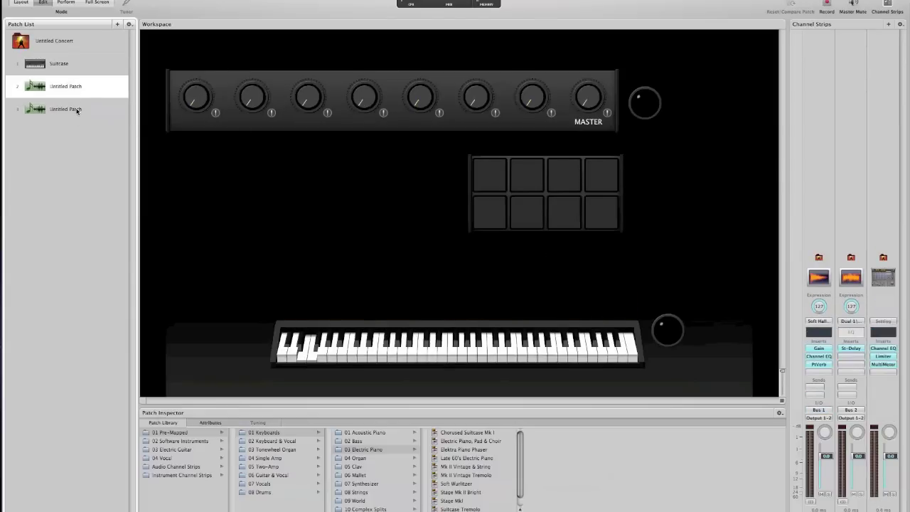
left_click(69, 66)
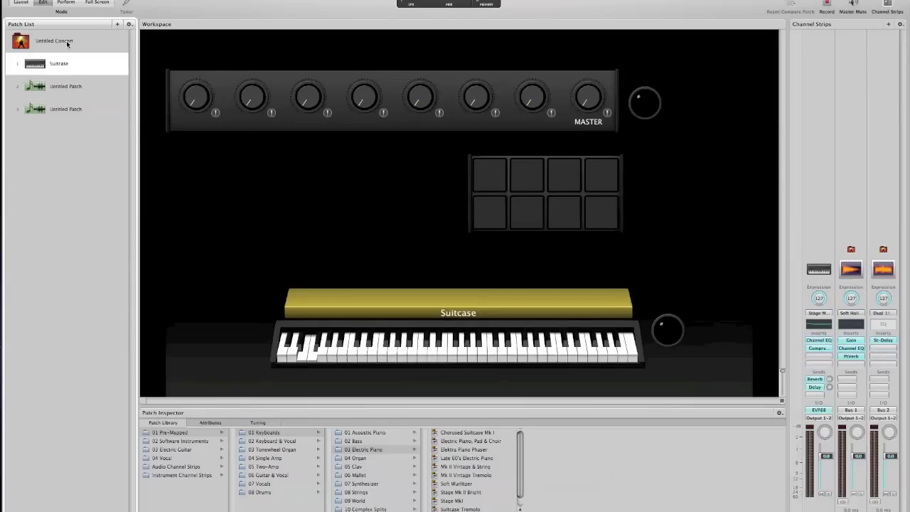
Select the MASTER knob at the concert level and examine the concert's output and master channel strips.
left_click(67, 42)
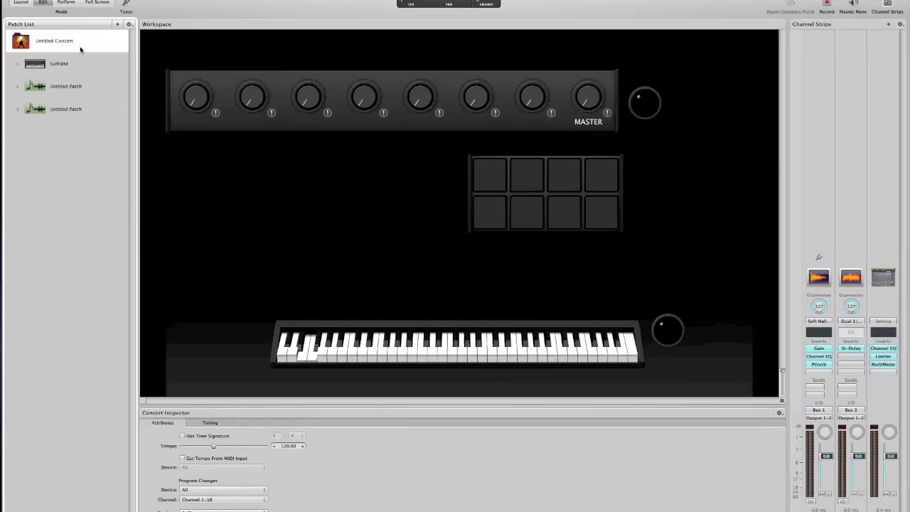
left_click(595, 125)
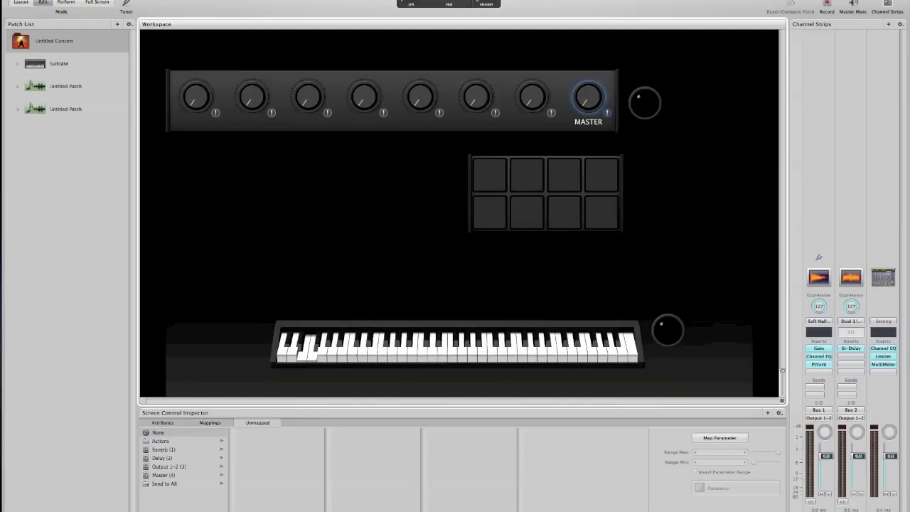
scroll(851, 319, "right", 3)
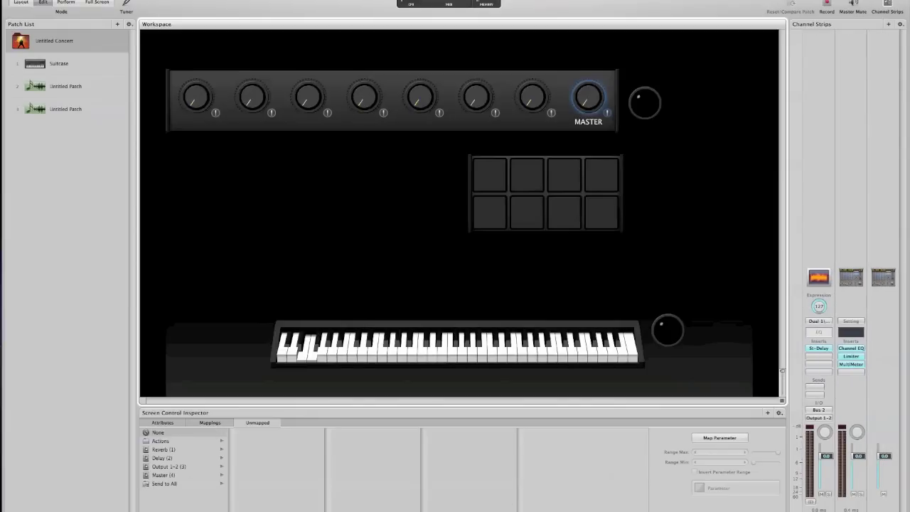
From the Suitcase patch, lower the Output 1-2 channel strip's fader slightly.
left_click(66, 64)
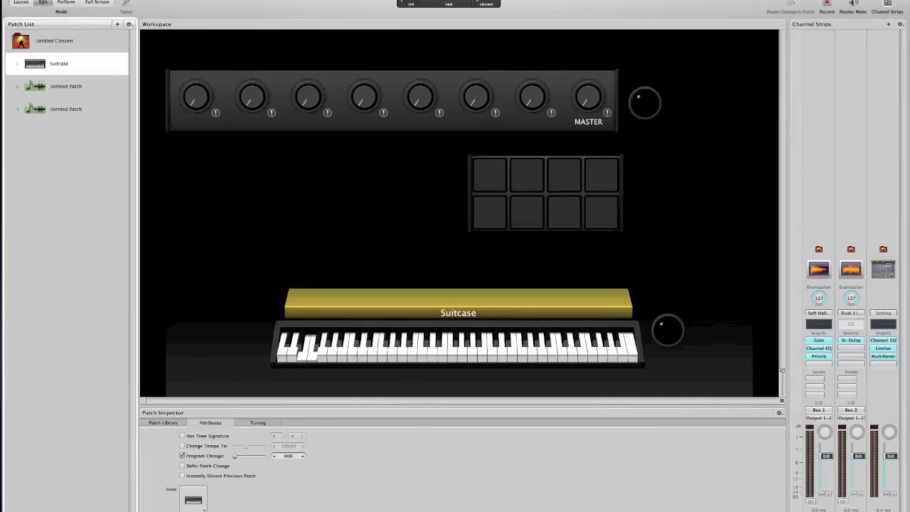
scroll(851, 320, "right", 3)
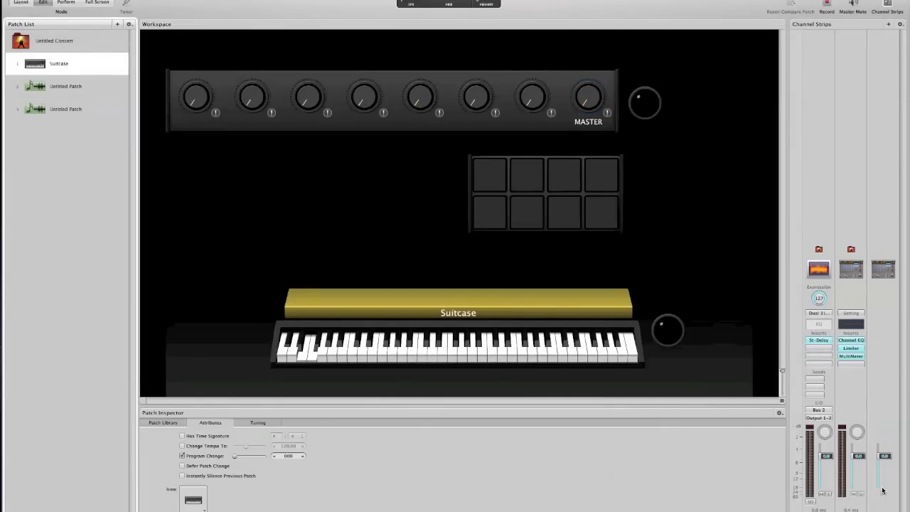
mouse_move(862, 458)
left_mouse_down()
mouse_move(868, 482)
mouse_move(867, 470)
left_mouse_up()
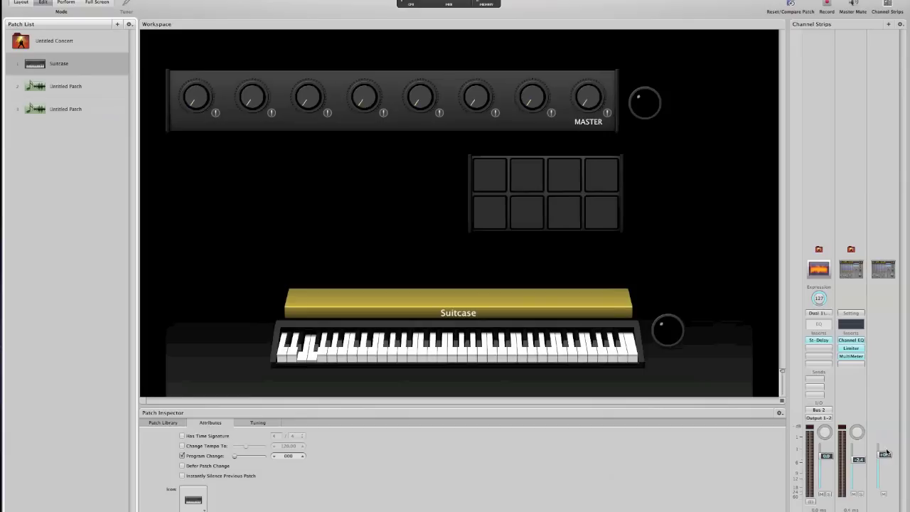
Map the concert-level MASTER knob to the Volume parameter of the Master channel strip.
left_click(82, 41)
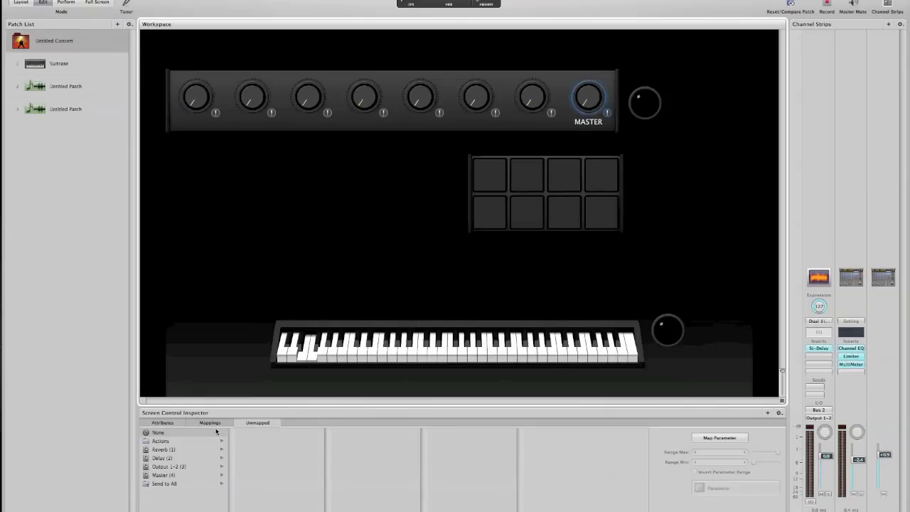
left_click(180, 475)
left_click(270, 433)
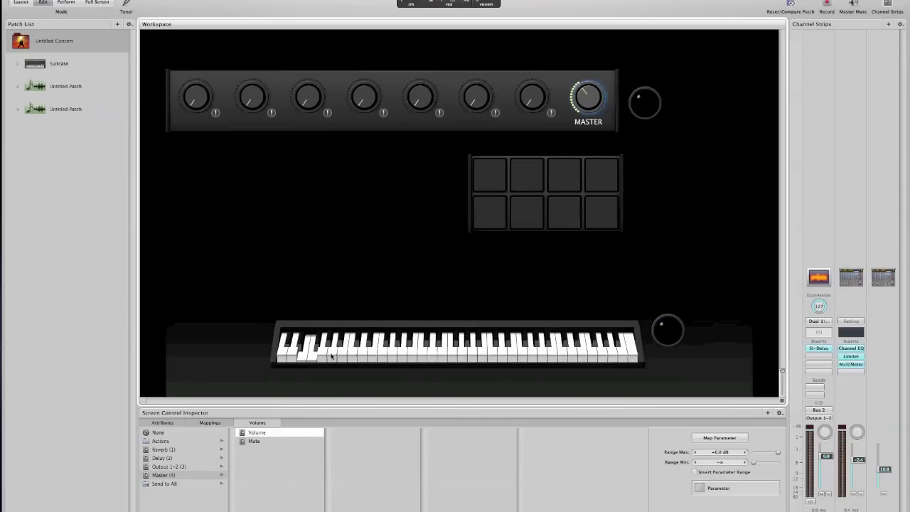
Test the MASTER knob in each of the three patches and return to the concert level.
left_click(72, 64)
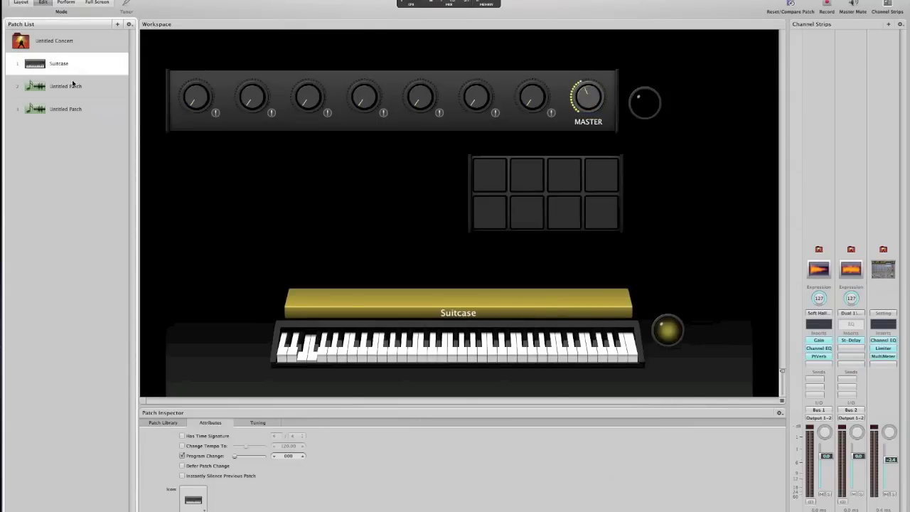
left_click(73, 89)
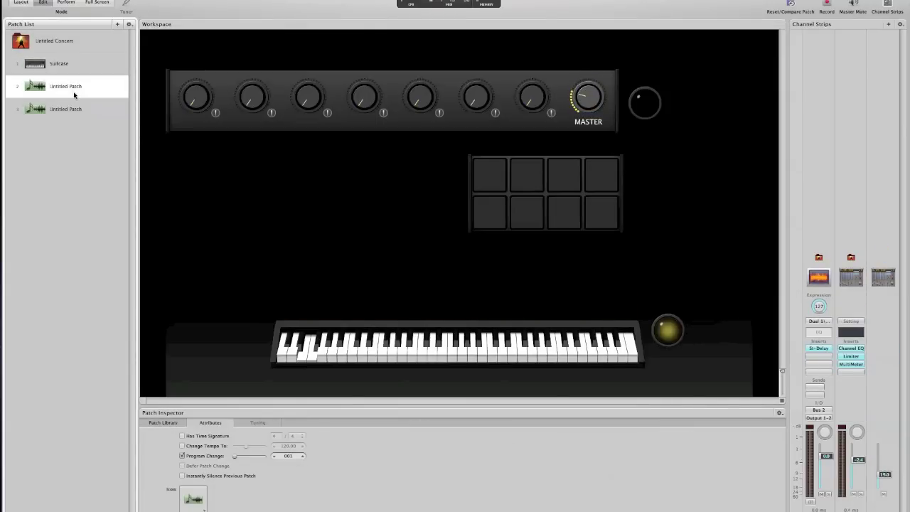
left_click(77, 109)
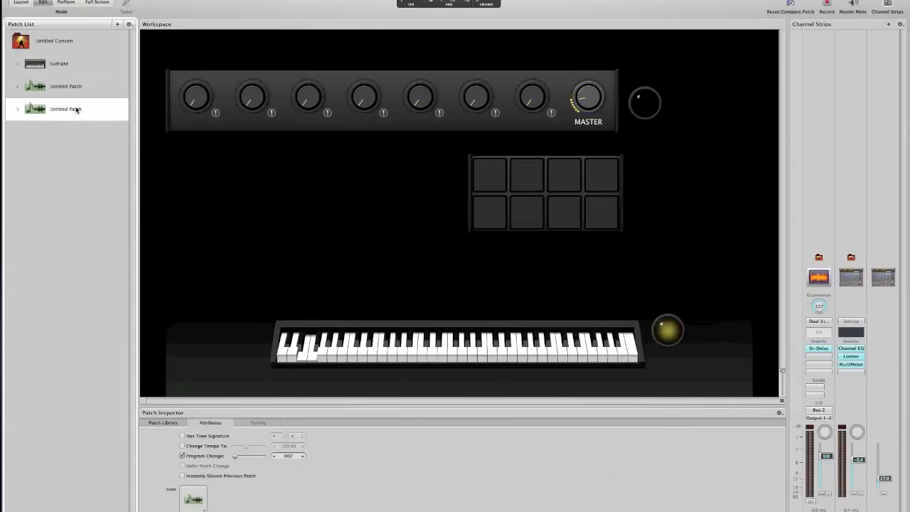
left_click(65, 51)
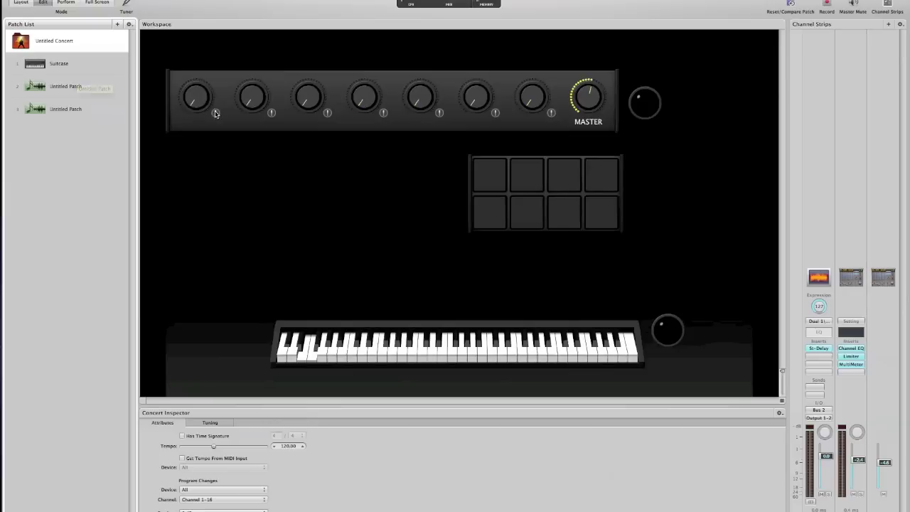
Map the first knob in the Suitcase patch to the Suitcase channel strip's Volume parameter.
left_click(74, 67)
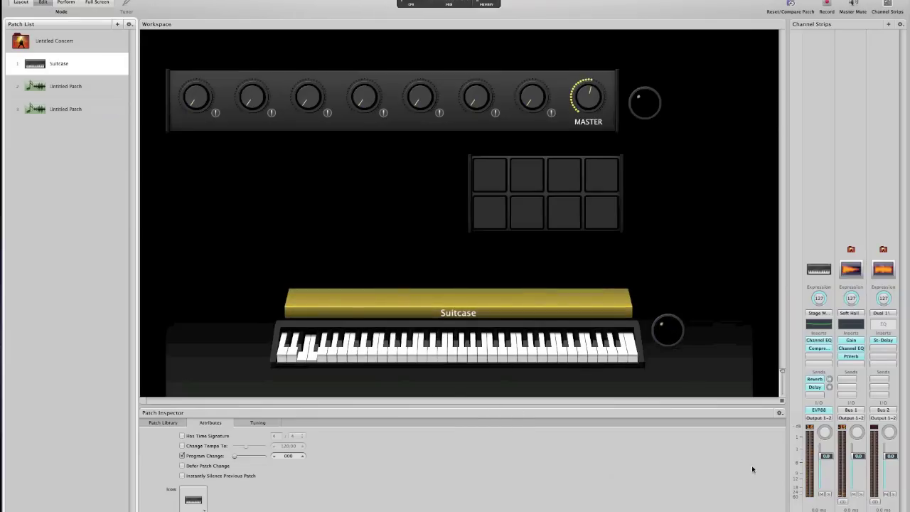
left_click(212, 111)
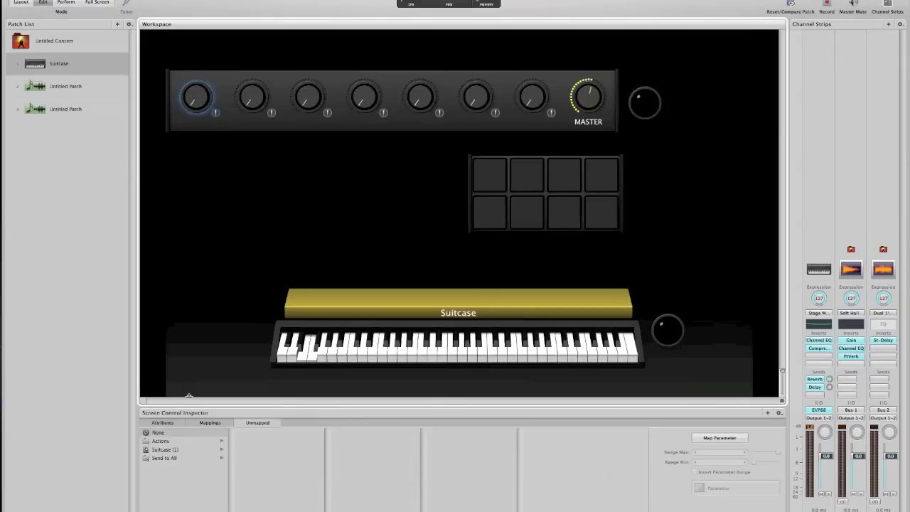
left_click(182, 450)
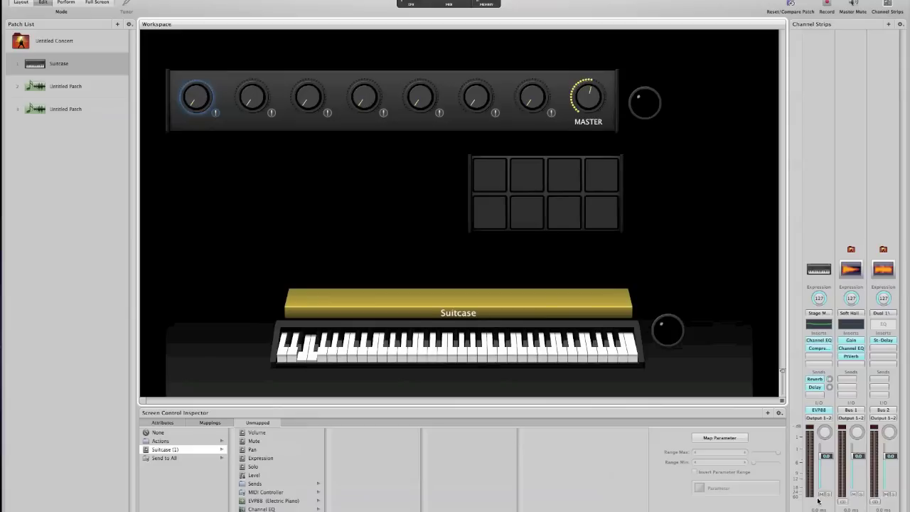
left_click(254, 433)
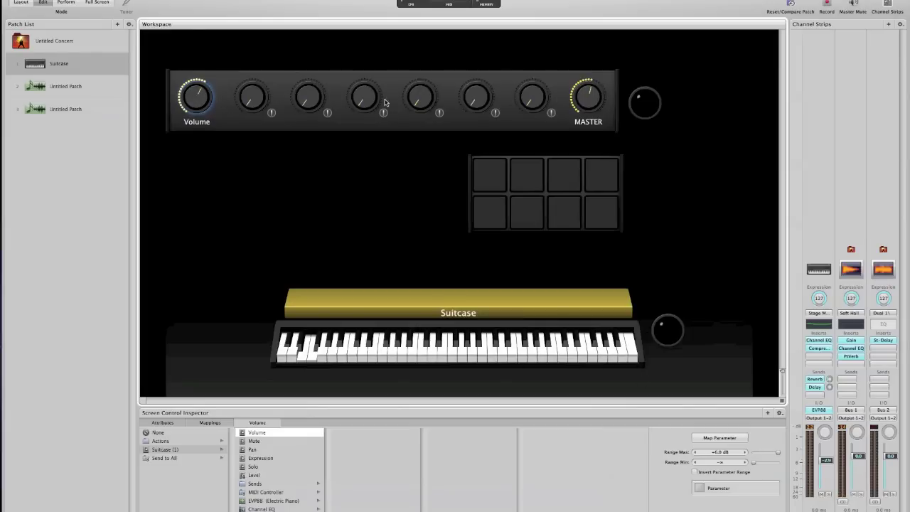
Replace the first knob's parameter label in the Suitcase patch with "Rhodes Vol".
left_click(210, 127)
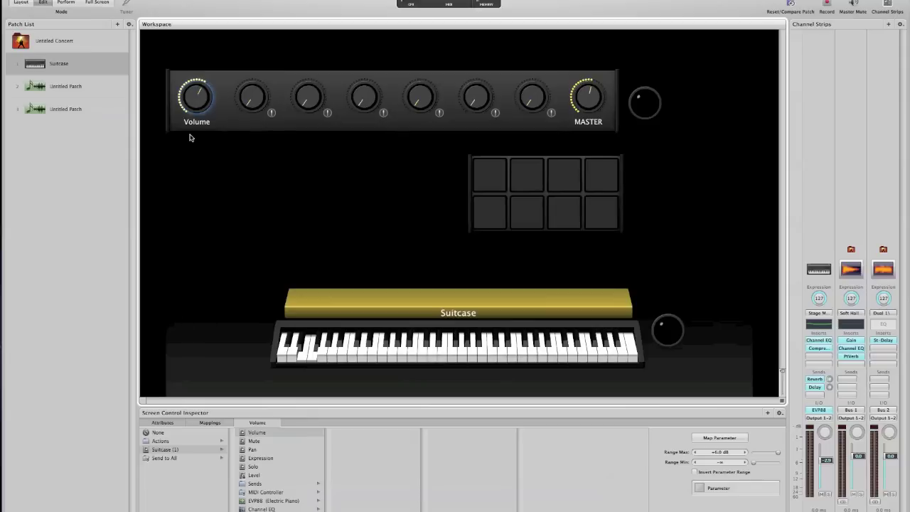
left_click(209, 423)
left_click(163, 423)
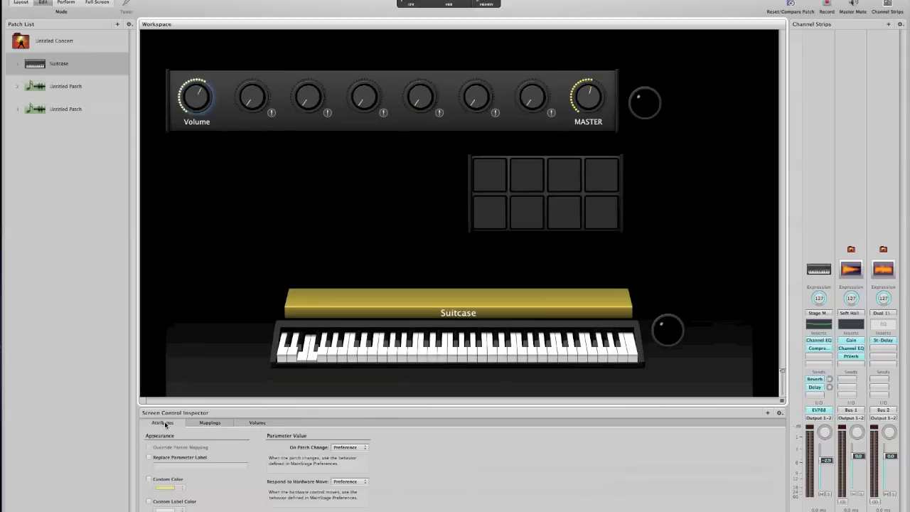
left_click(175, 457)
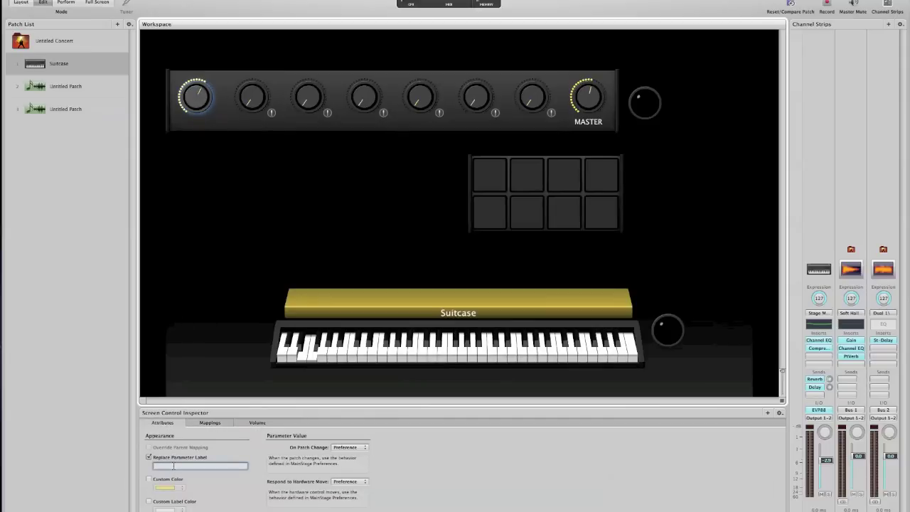
type("Rhodes Vol")
key("Return")
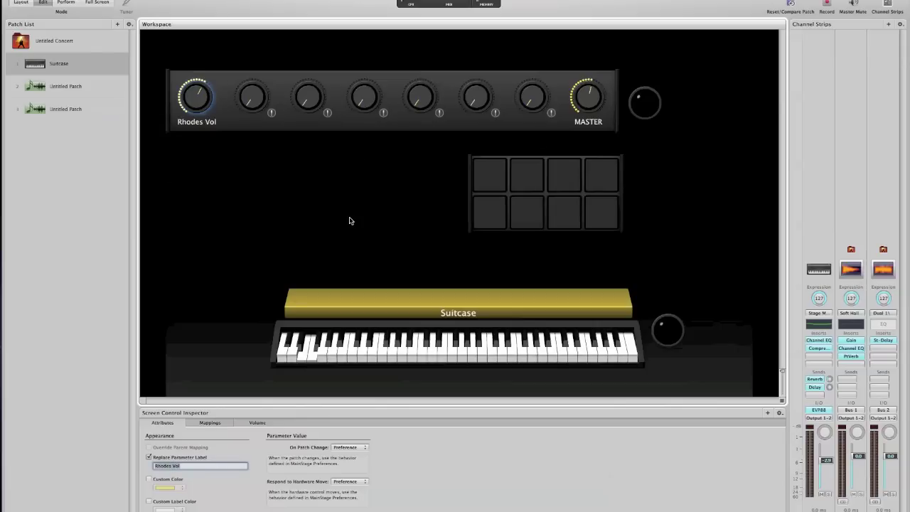
left_click(281, 223)
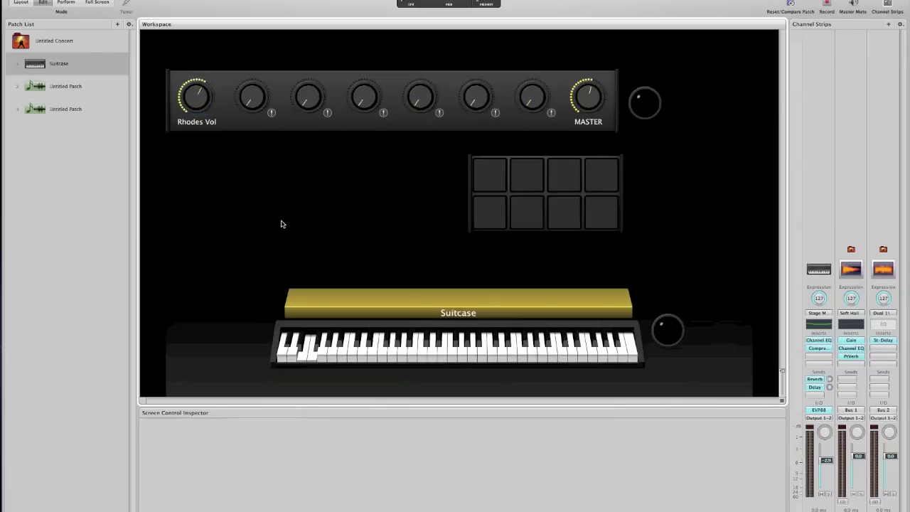
Test the Rhodes Vol knob in the Suitcase patch and check the same knob's mapping in the second patch.
left_click(60, 71)
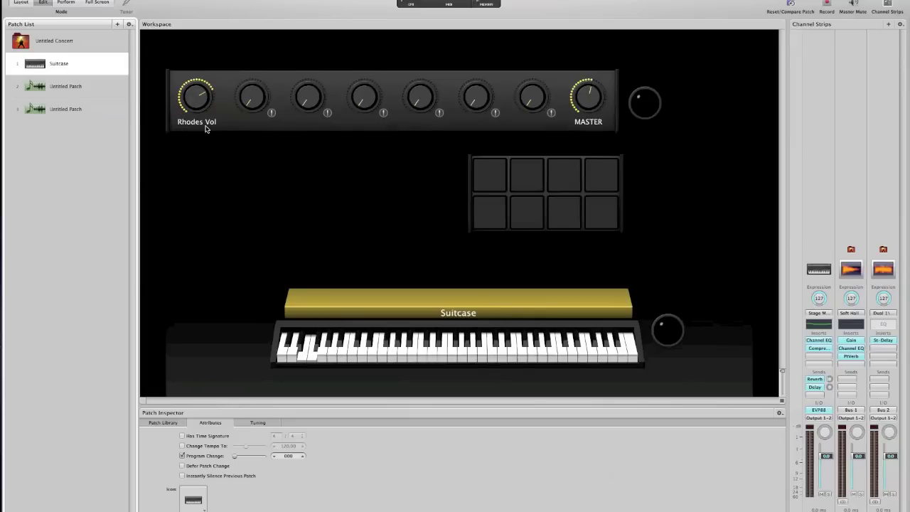
left_click(67, 86)
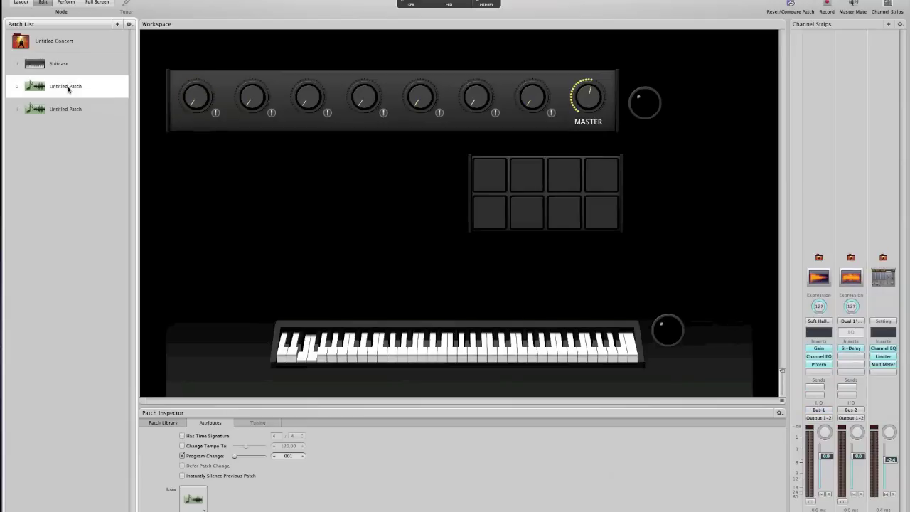
left_click(215, 116)
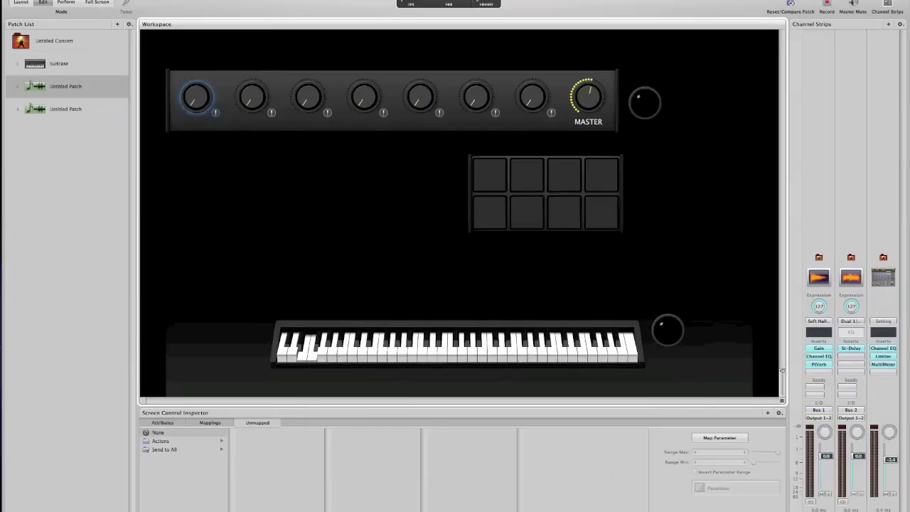
left_click(888, 24)
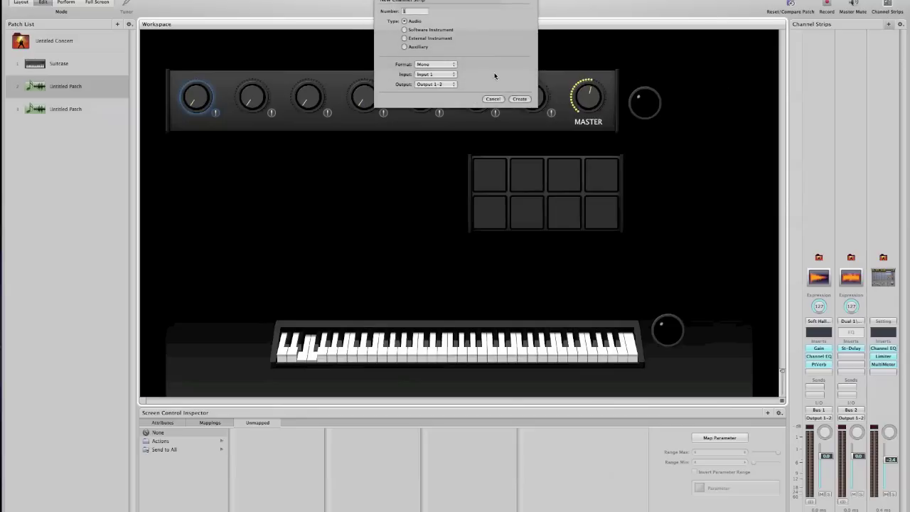
left_click(519, 99)
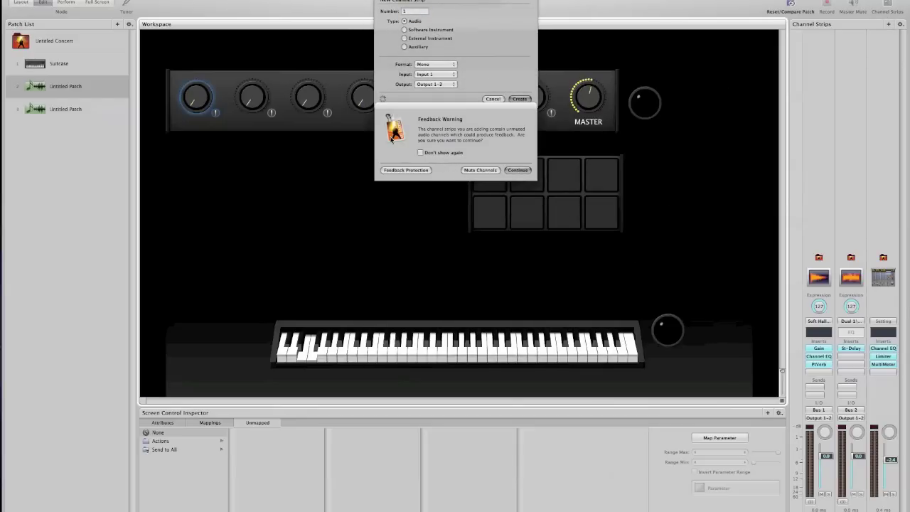
left_click(476, 171)
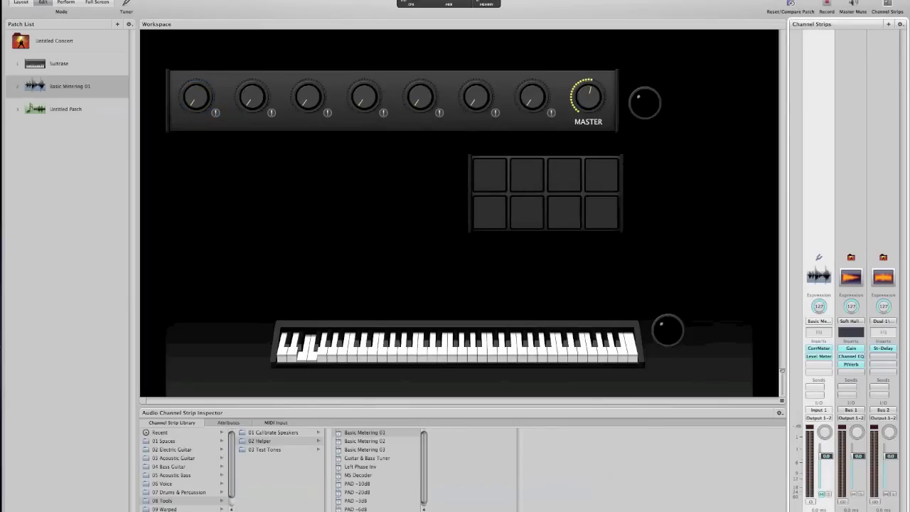
left_click(840, 477)
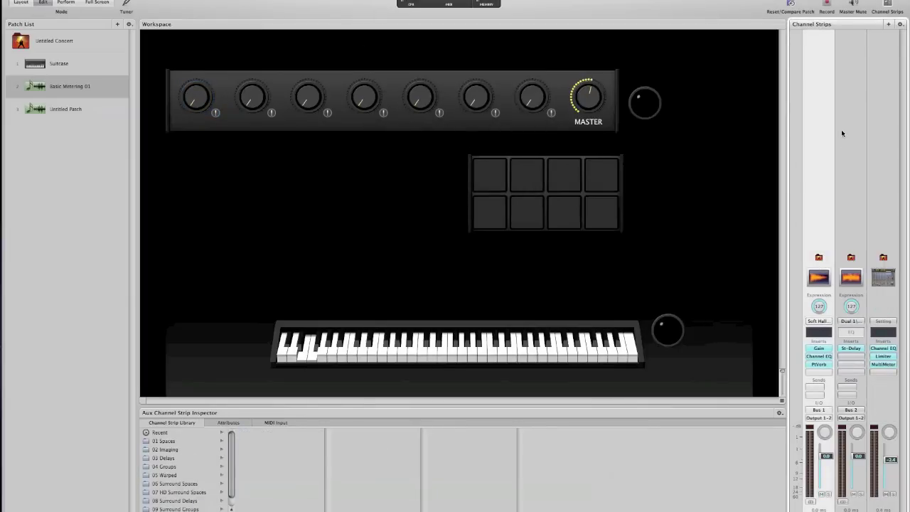
Add a software instrument channel strip to the second patch and load the ES2 synthesizer in stereo as its instrument.
left_click(888, 24)
left_click(436, 29)
left_click(520, 90)
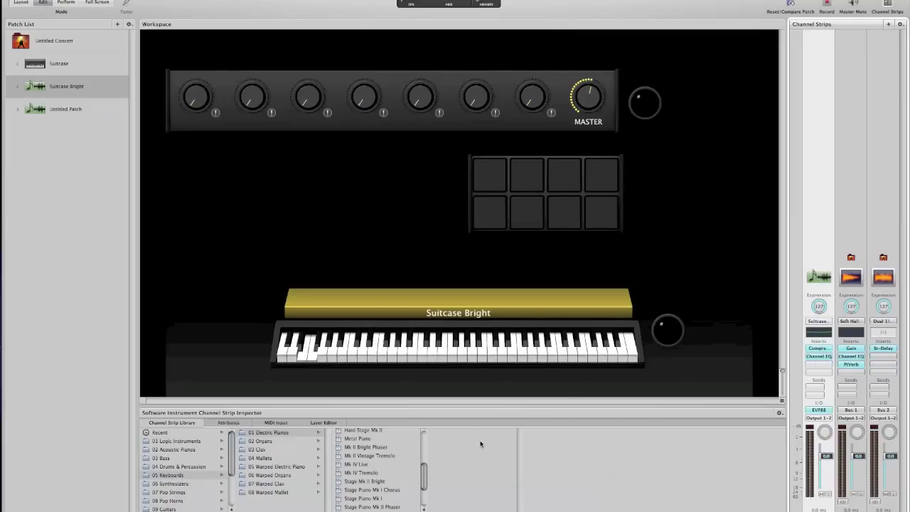
left_click(817, 410)
mouse_move(851, 425)
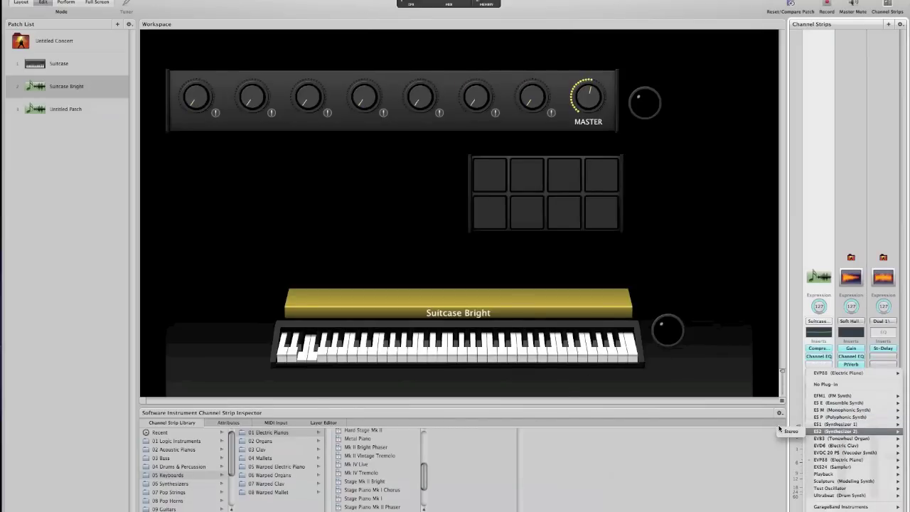
left_click(780, 433)
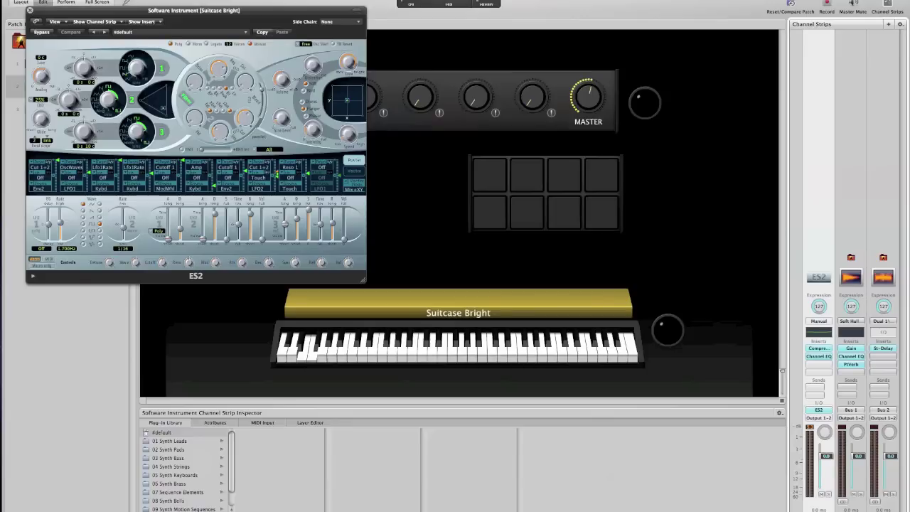
left_click(29, 10)
Check the first drum pad's mapping options in the ES2 patch and rename the patch SYNTH.
left_click(494, 191)
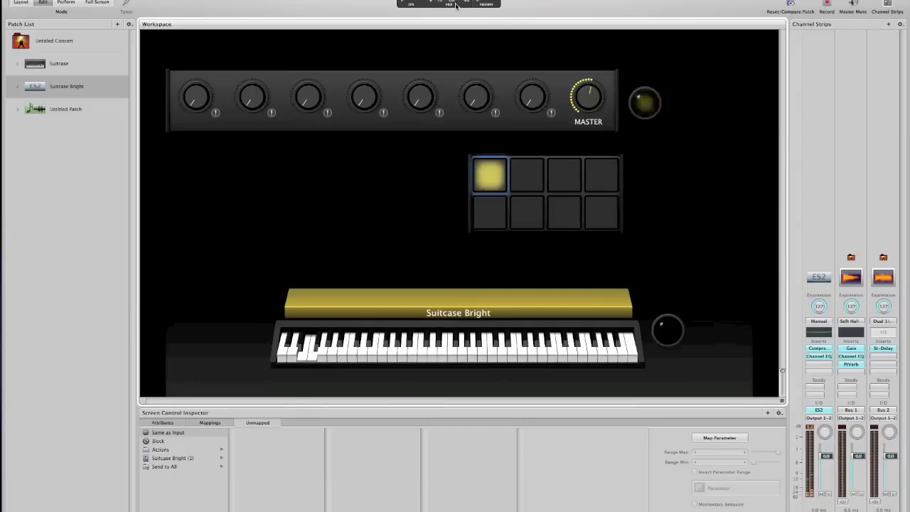
mouse_move(455, 6)
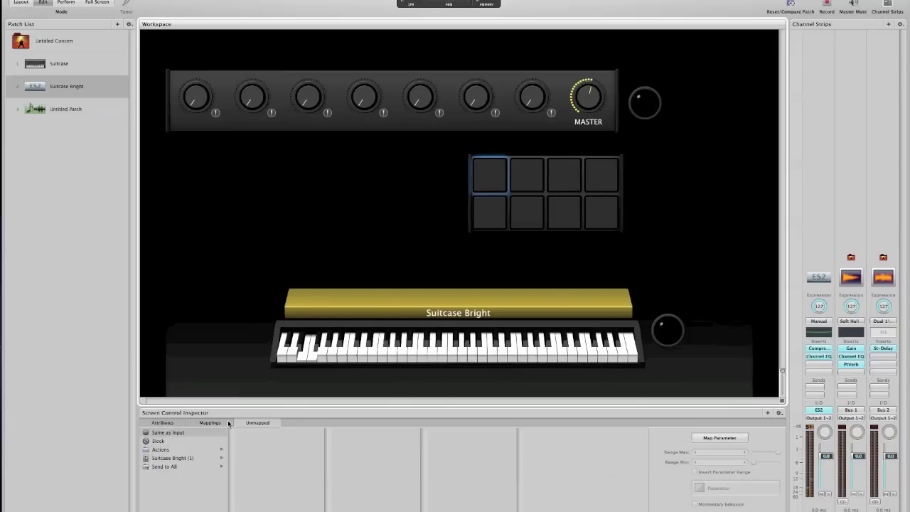
left_click(202, 460)
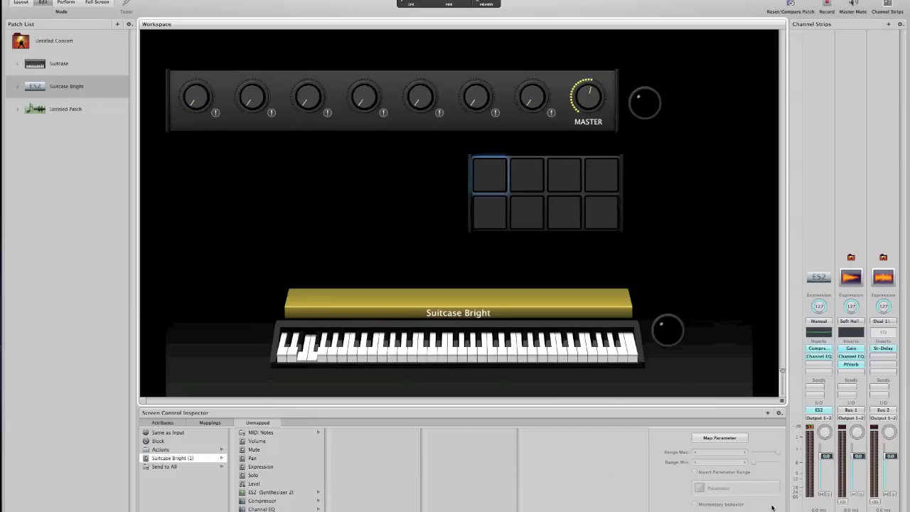
left_click(819, 411)
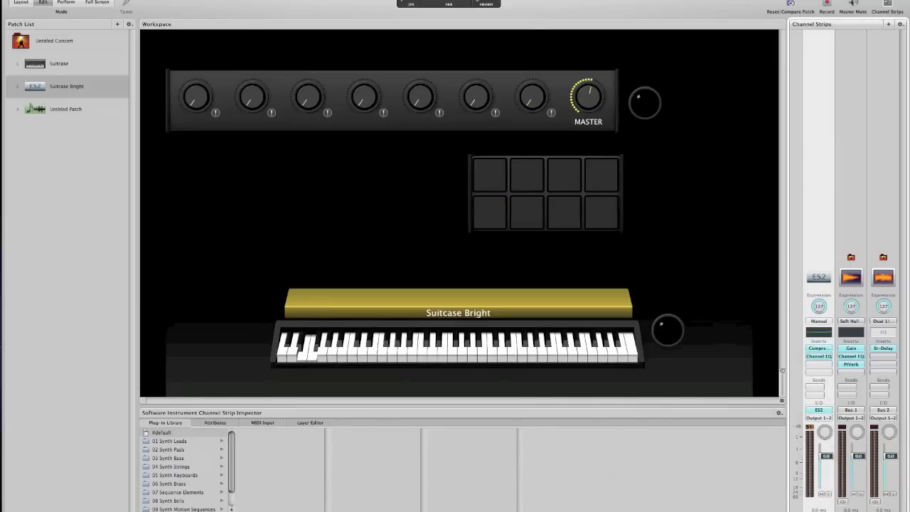
key("Return")
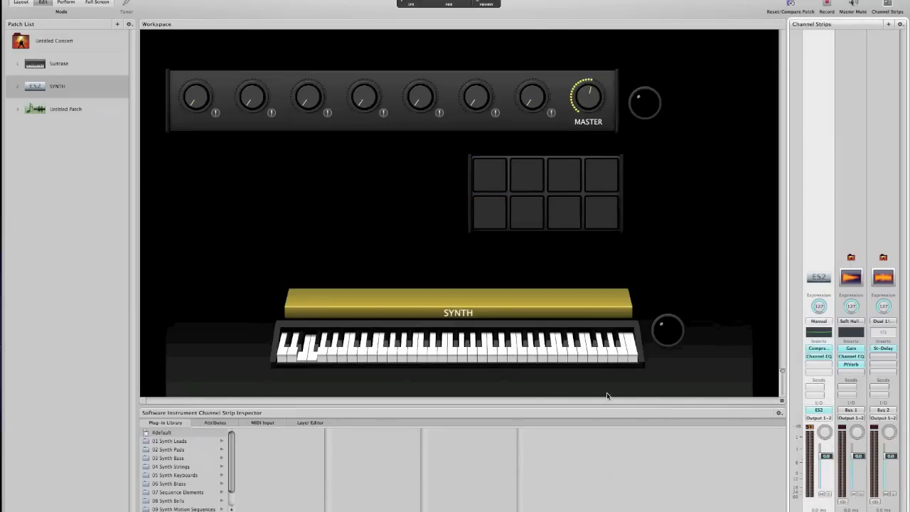
Map the first drum pad in the SYNTH patch to MIDI note D4, trying E2, D2 and F4 first.
left_click(478, 181)
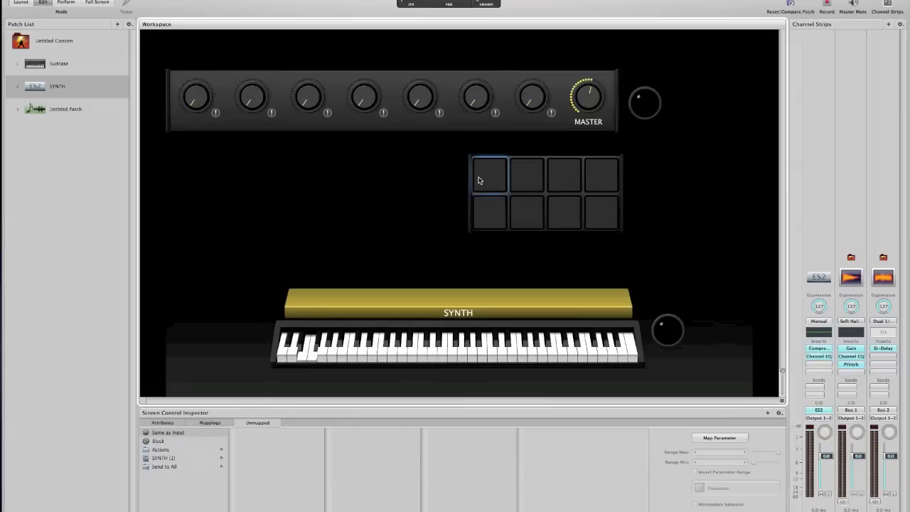
left_click(161, 458)
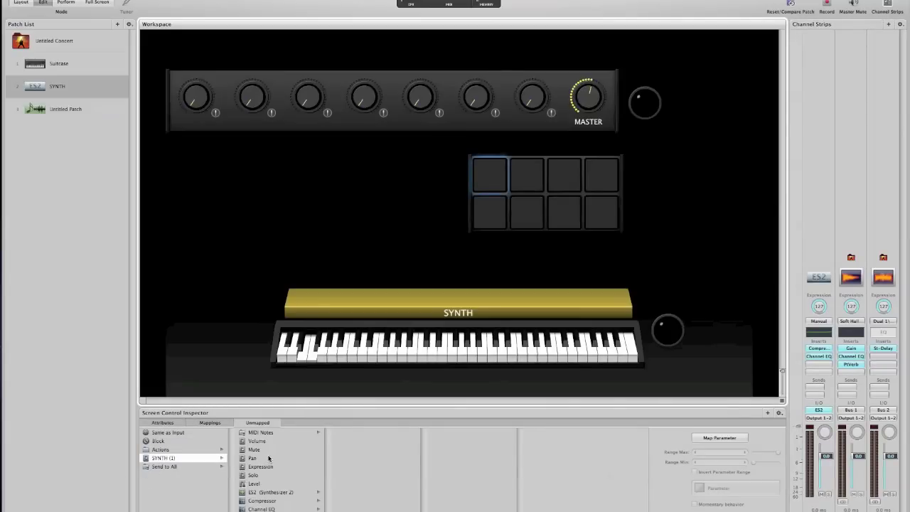
left_click(296, 433)
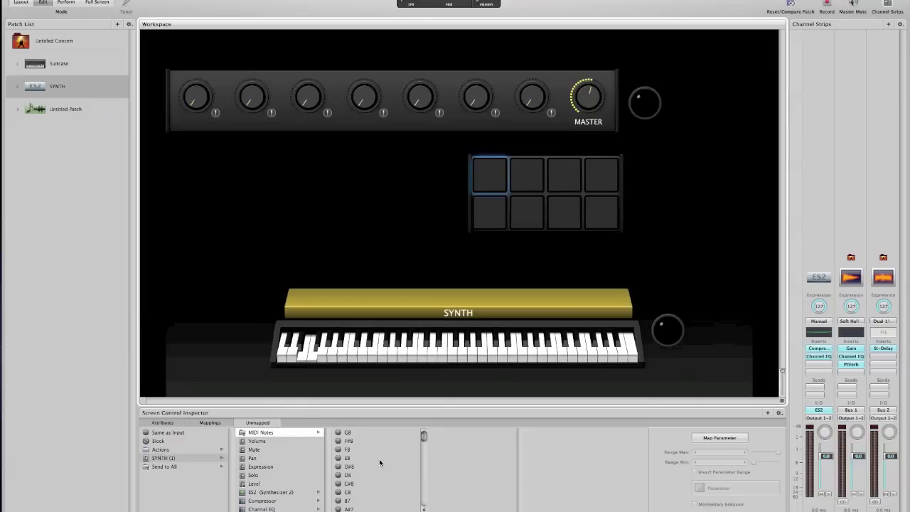
left_click_drag(424, 435, 426, 472)
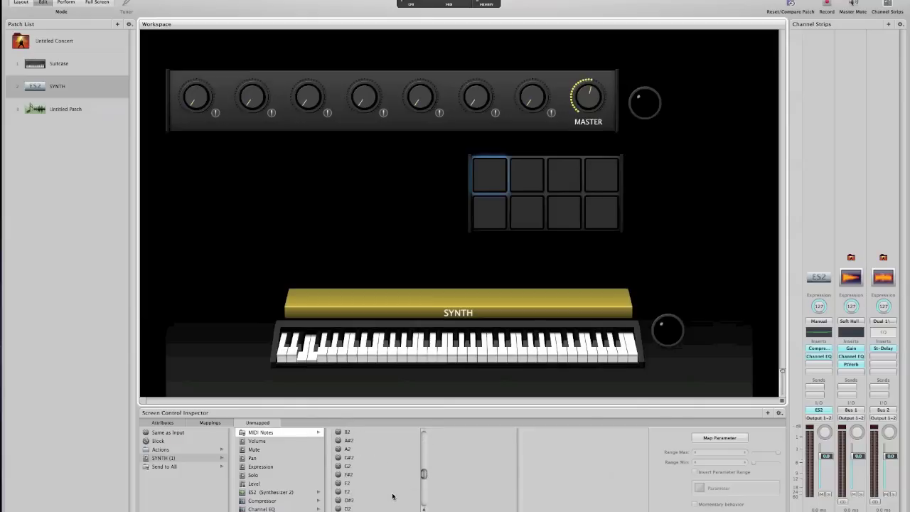
left_click(392, 493)
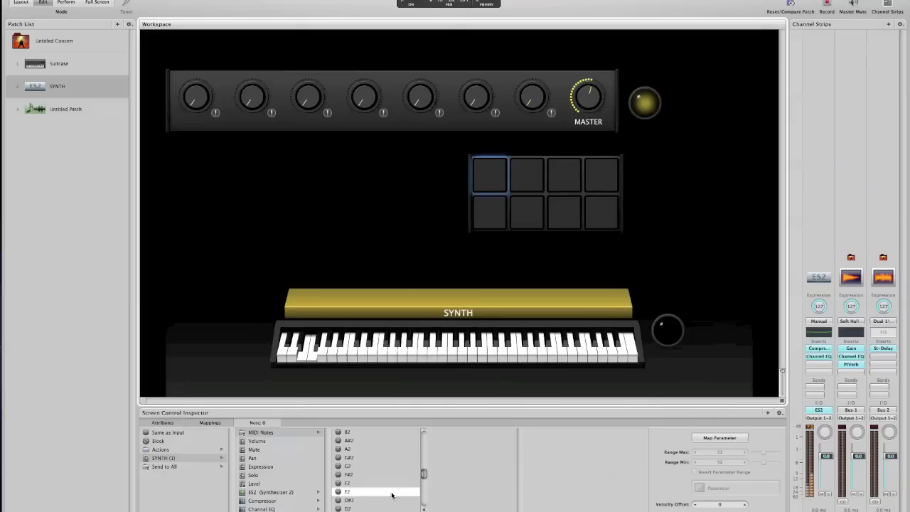
left_click(387, 507)
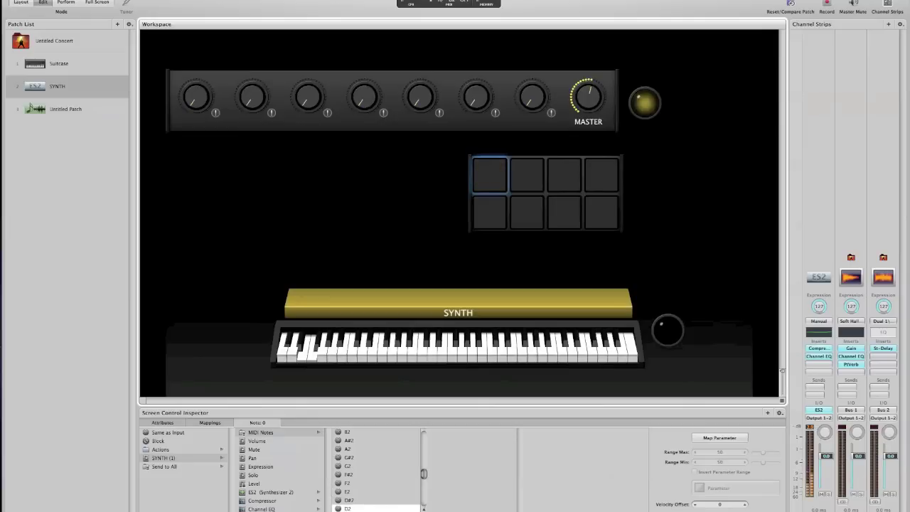
scroll(366, 452, "up", 8)
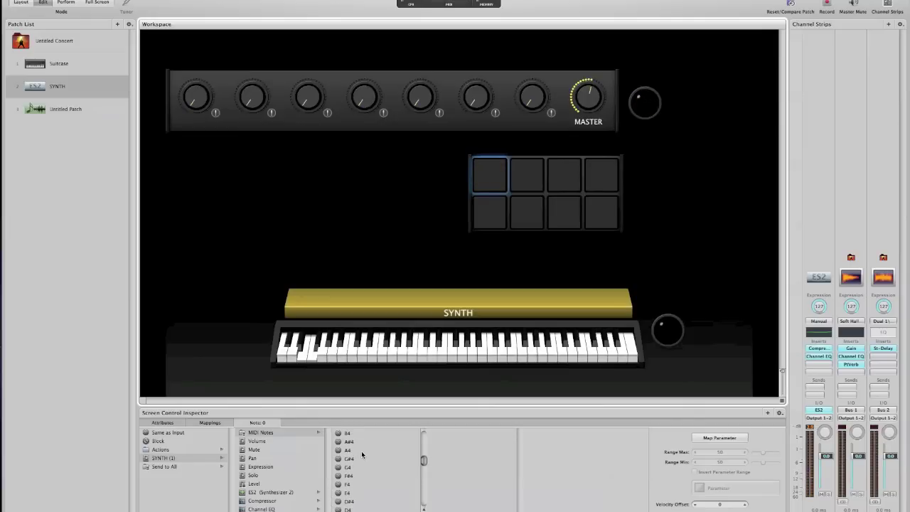
left_click(361, 449)
left_click(370, 484)
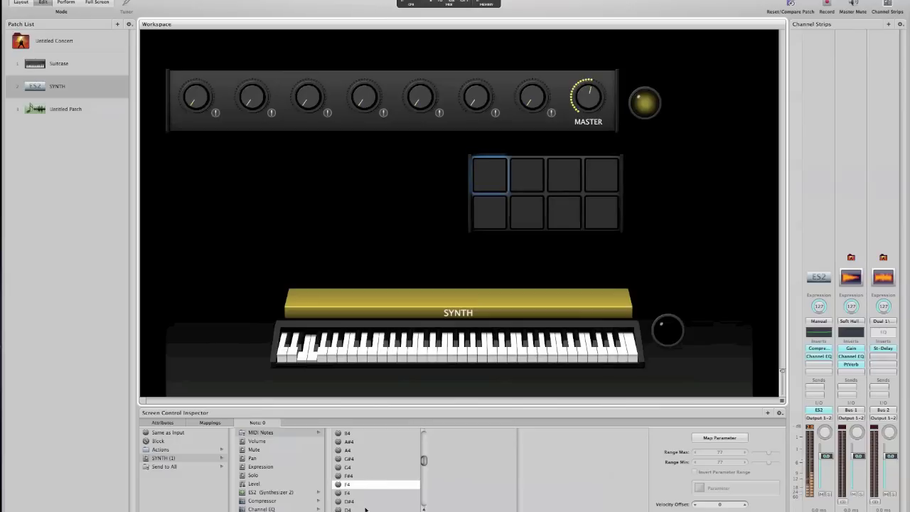
left_click(365, 509)
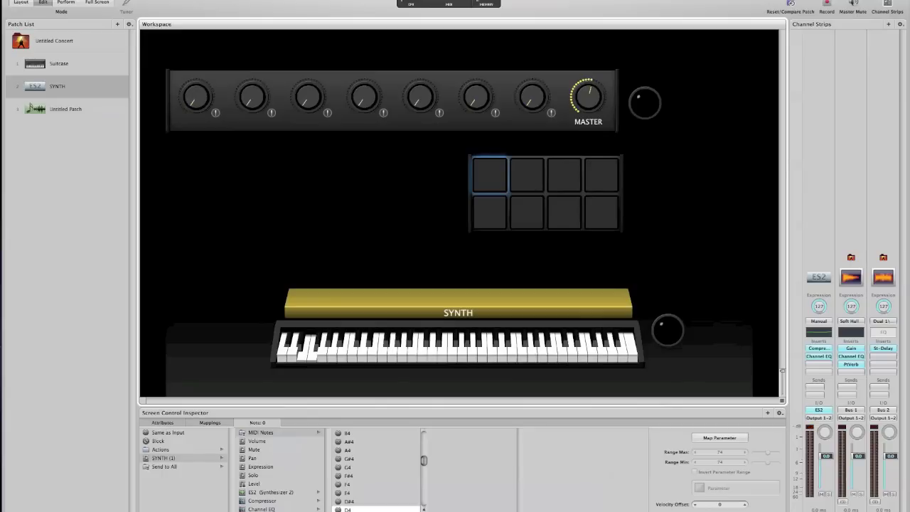
Check the keyboard input choices in the ES2 channel strip's MIDI input settings.
left_click(818, 142)
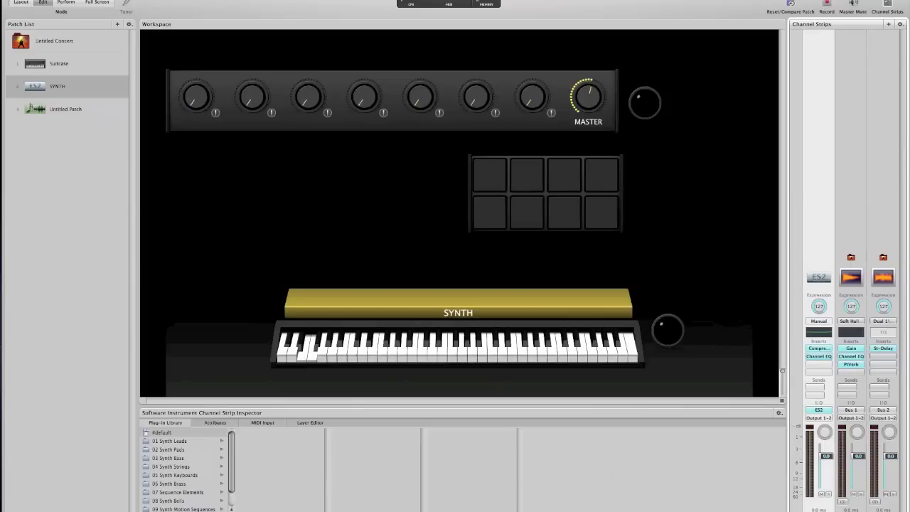
left_click(263, 424)
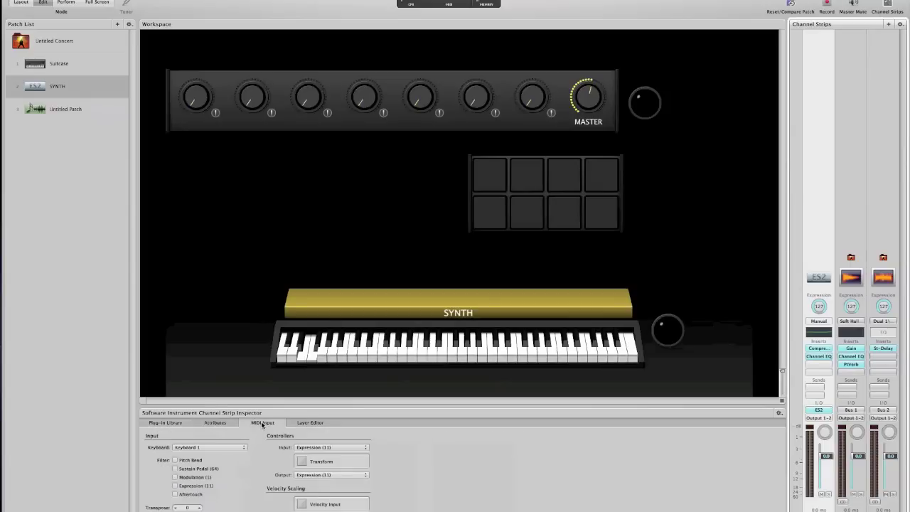
left_click(242, 448)
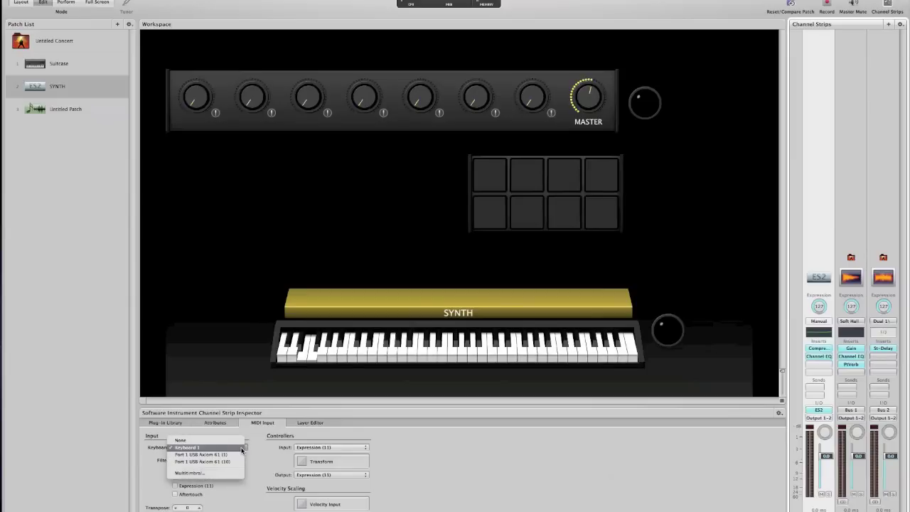
left_click(243, 449)
Switch to Layout mode and inspect the hardware device and channel of the two MIDI activity indicators.
left_click(28, 6)
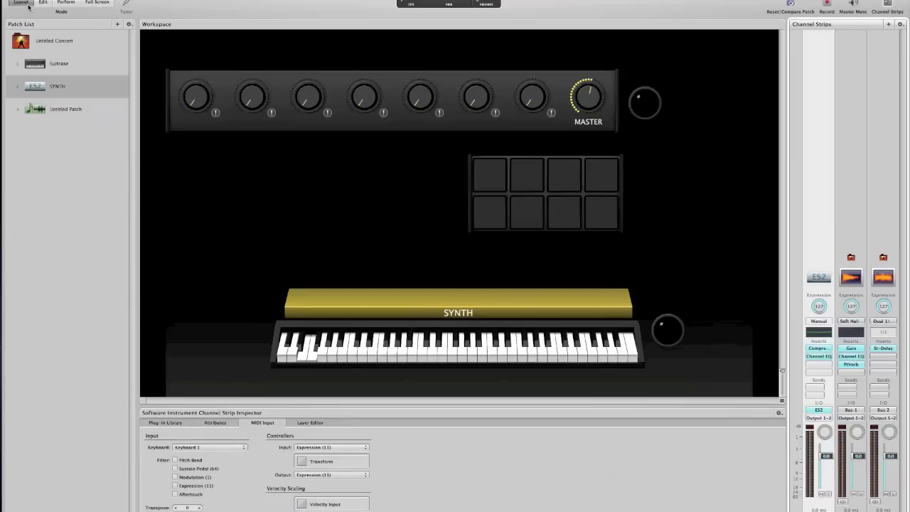
left_click(738, 114)
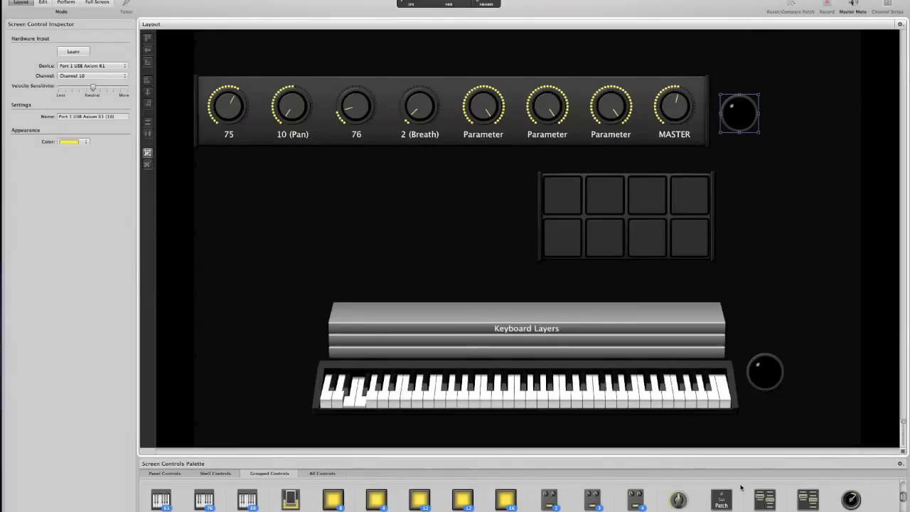
left_click(760, 373)
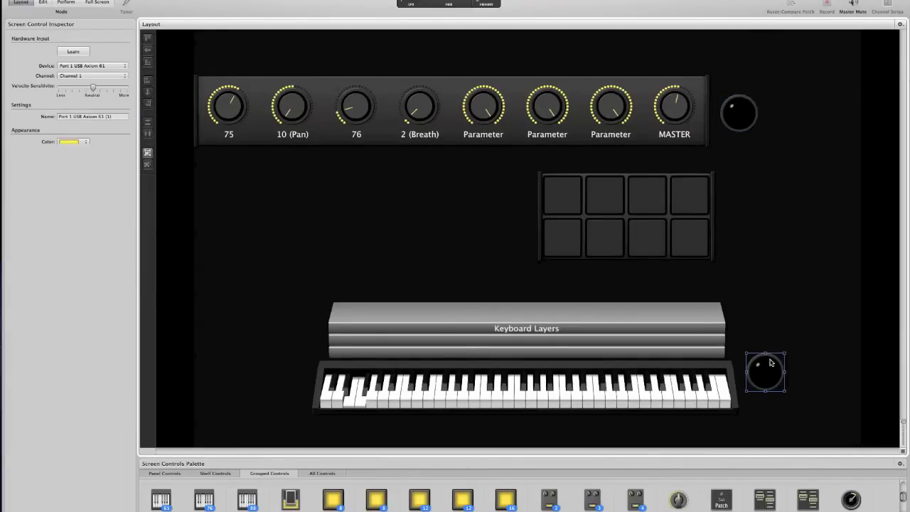
Name the activity indicator beside the keyboard KEYS and the one beside the knobs PADS.
left_click(91, 117)
type("KEYS")
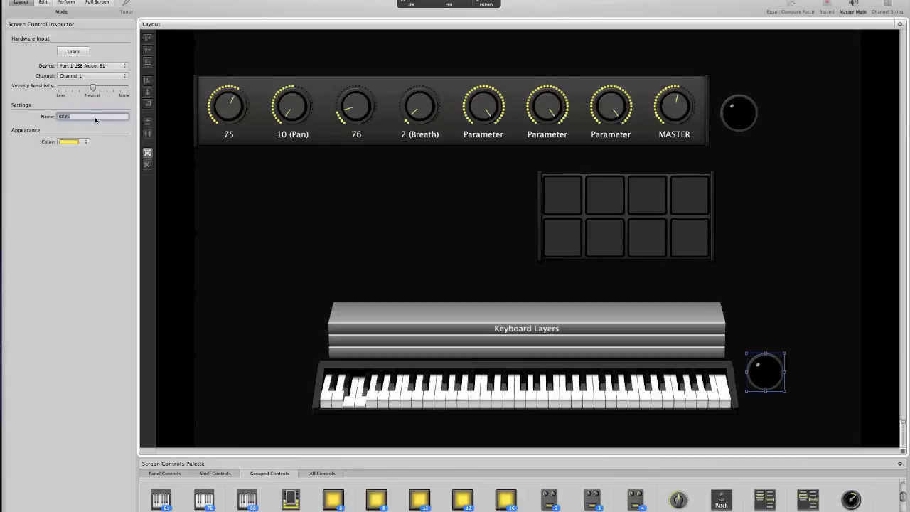
left_click(731, 107)
left_click(751, 364)
left_click(745, 118)
left_click(70, 117)
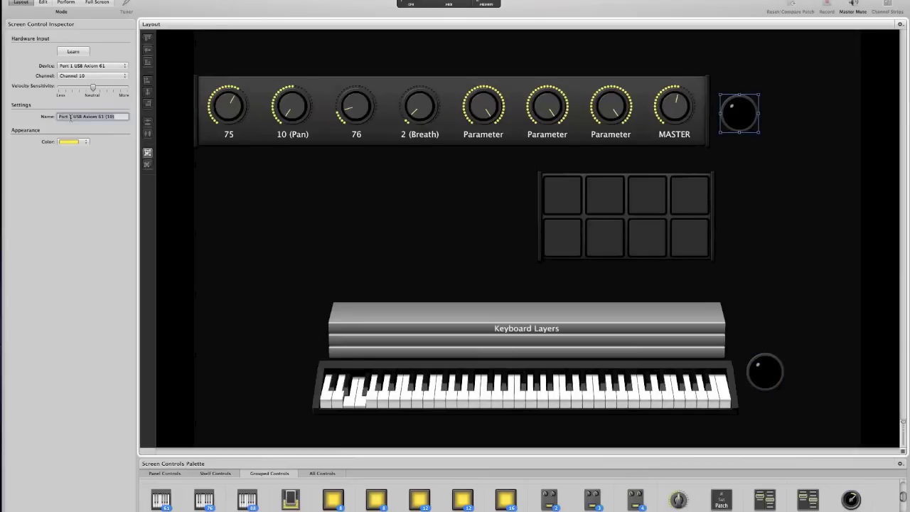
type("PADS")
Return to Edit mode and set the SYNTH channel strip's keyboard input to PADS.
left_click(43, 2)
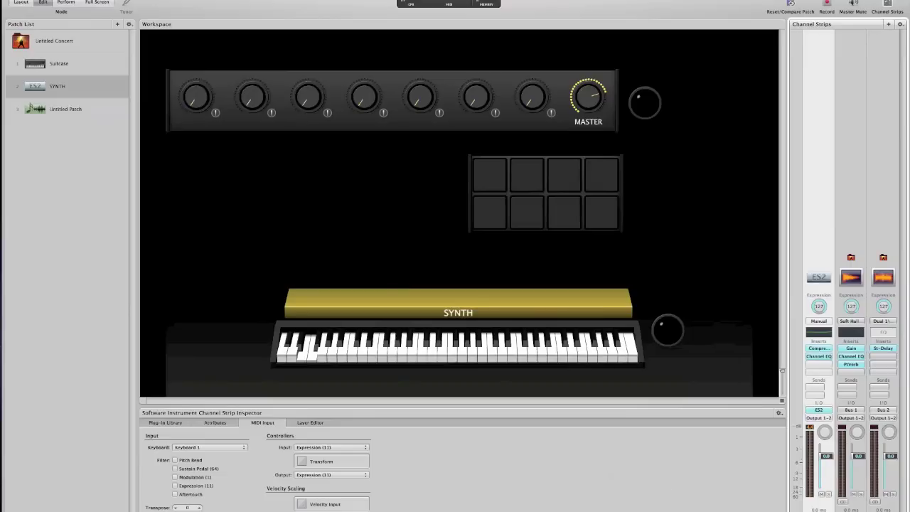
left_click(851, 177)
left_click(884, 177)
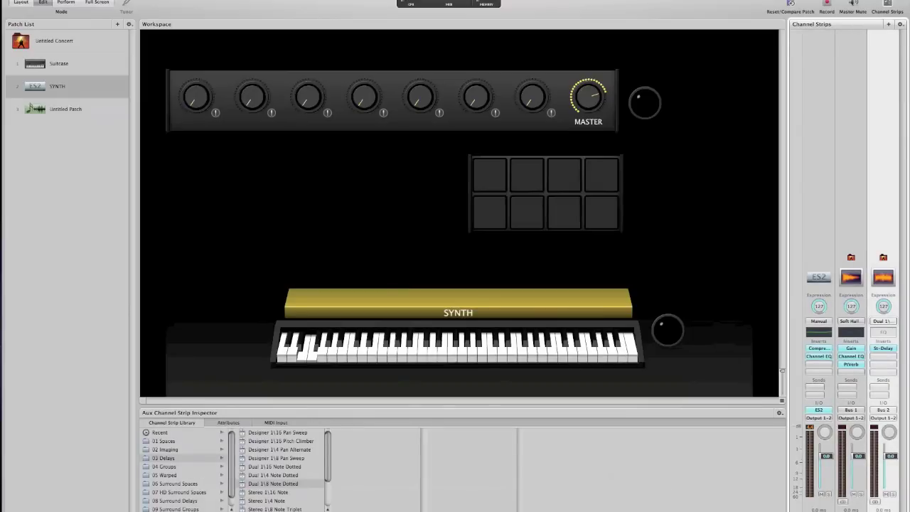
left_click(851, 178)
left_click(819, 177)
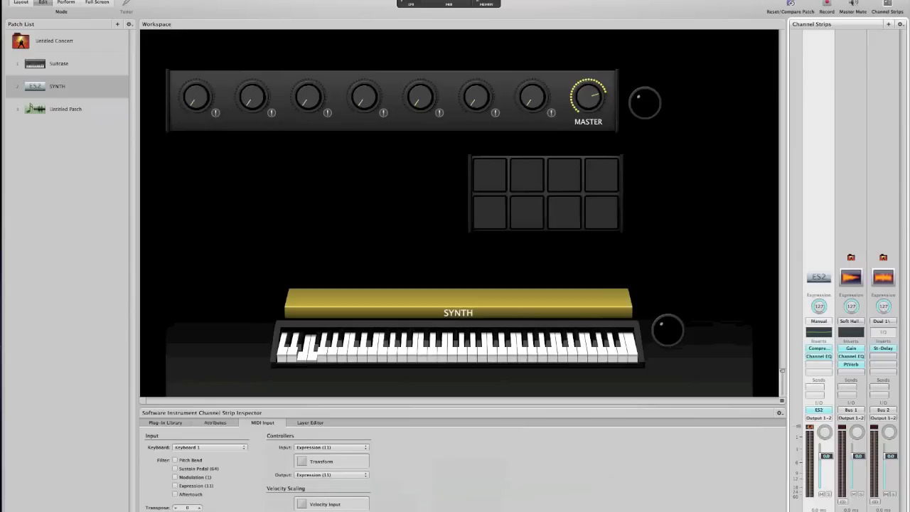
left_click(204, 444)
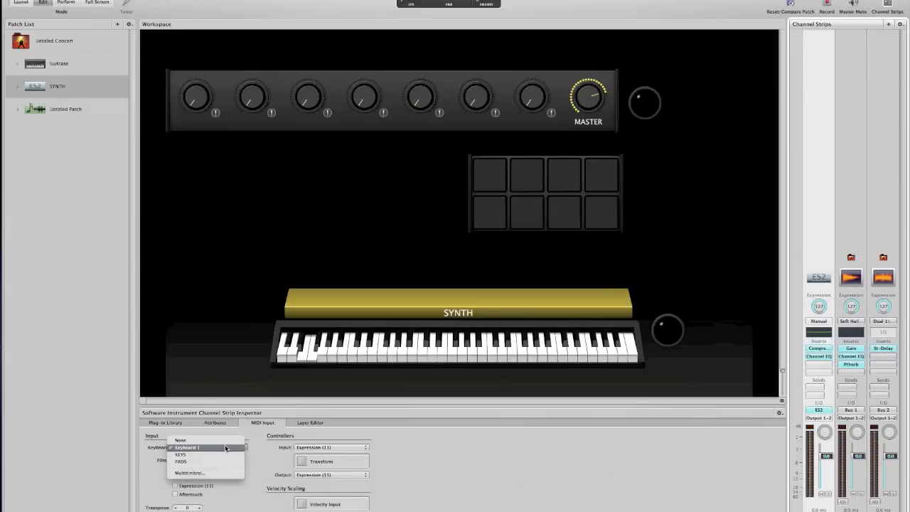
left_click(218, 460)
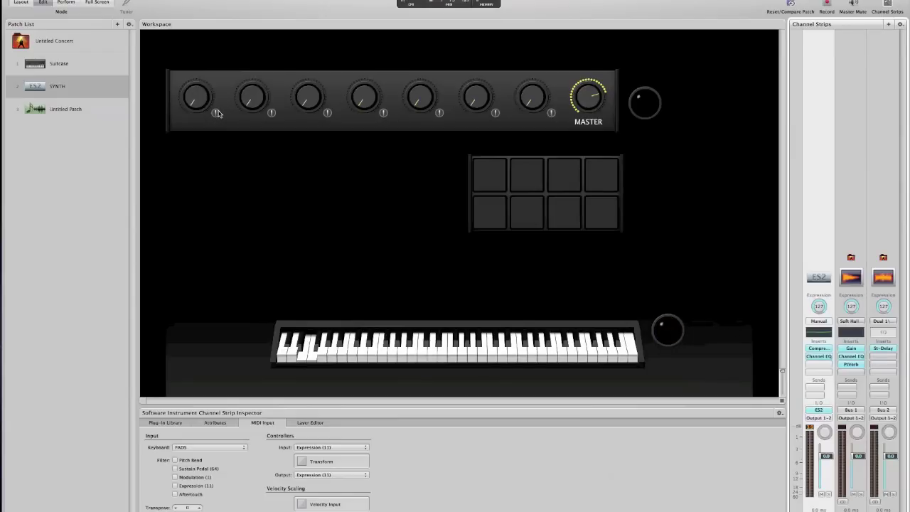
Switch between the Suitcase, SYNTH and Untitled Patch patches to compare their responses, ending at the concert level.
left_click(73, 67)
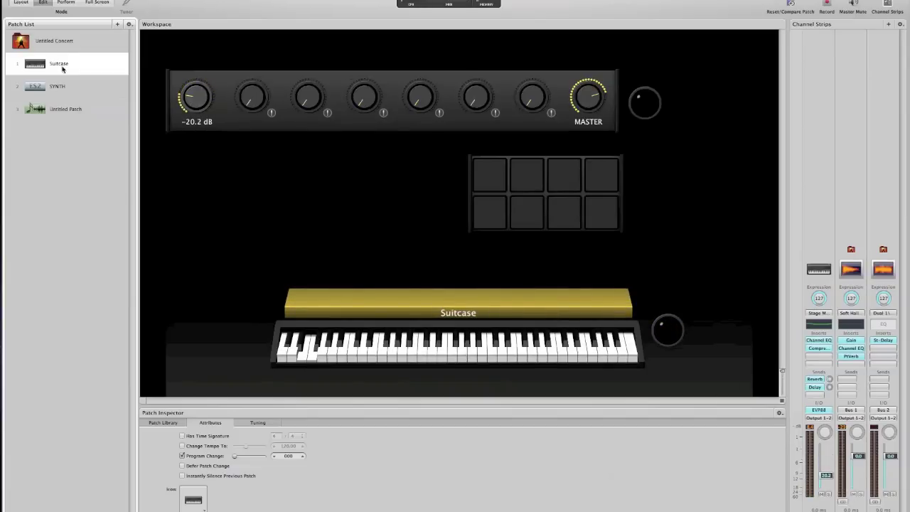
left_click(73, 87)
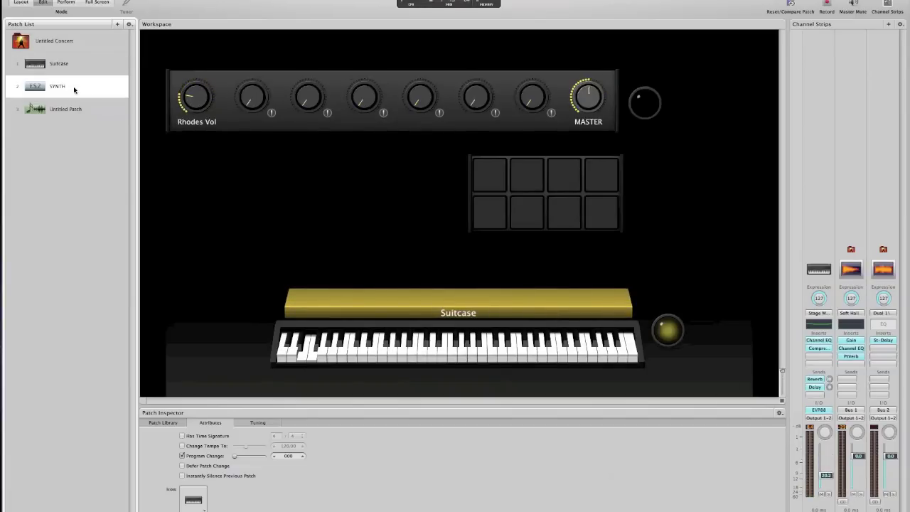
left_click(72, 108)
left_click(76, 69)
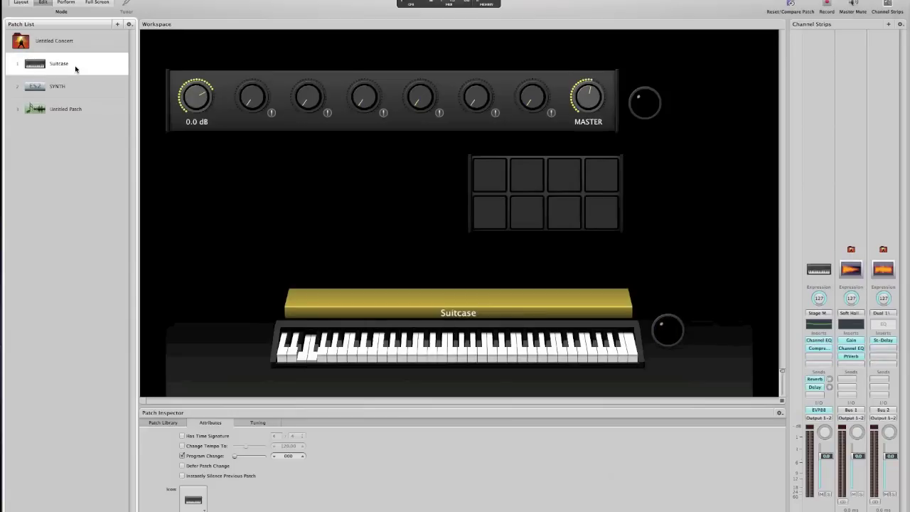
left_click(79, 46)
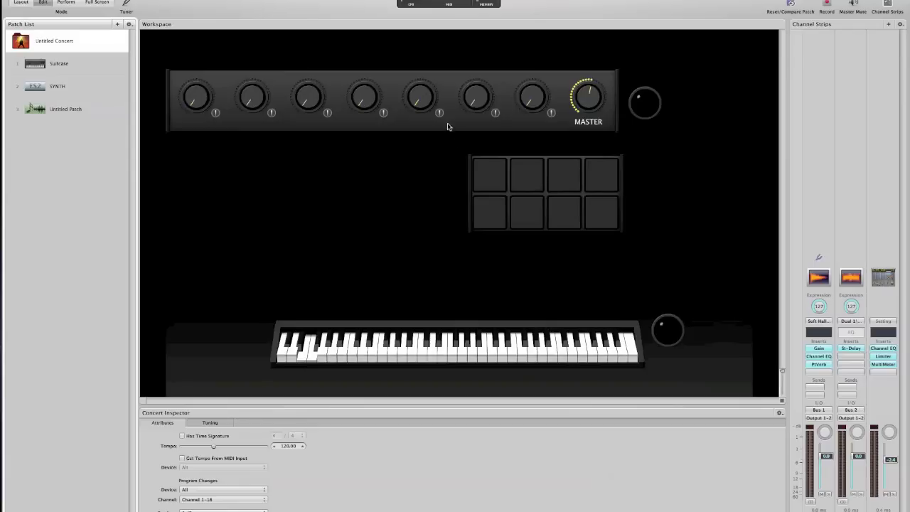
Go back to Layout mode and examine the KEYS and PADS indicators' hardware inputs and the channel choices for PADS.
left_click(677, 341)
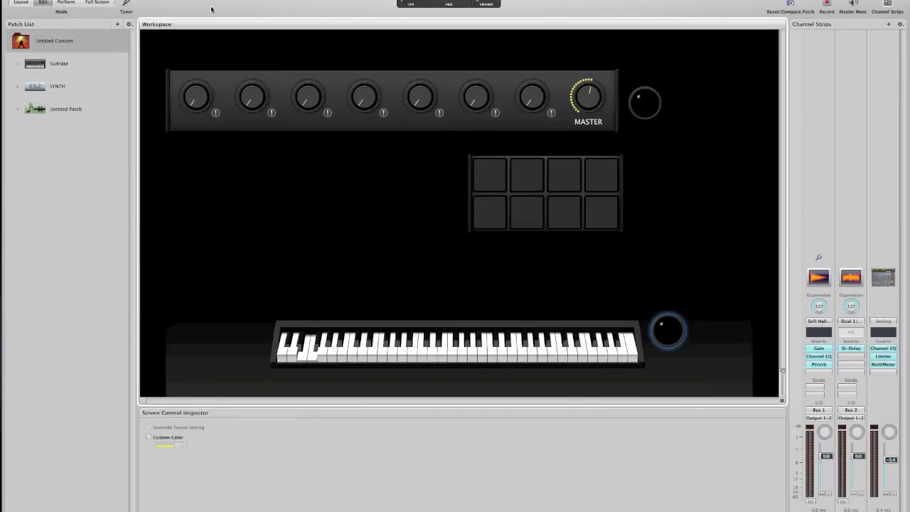
left_click(20, 3)
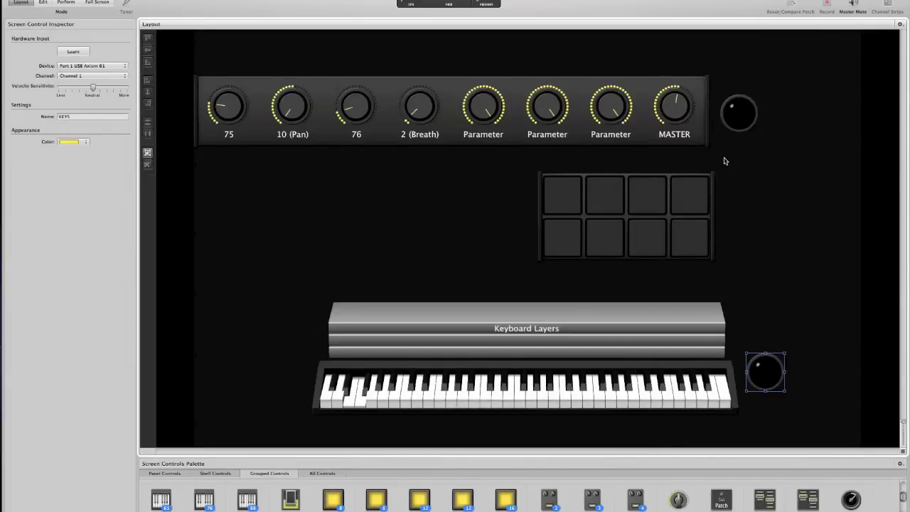
left_click(740, 117)
left_click(762, 368)
left_click(742, 135)
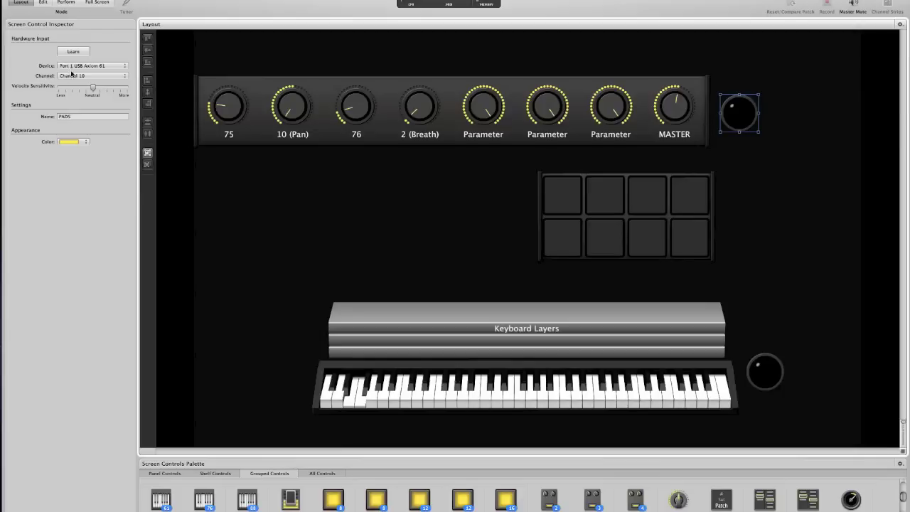
left_click(74, 75)
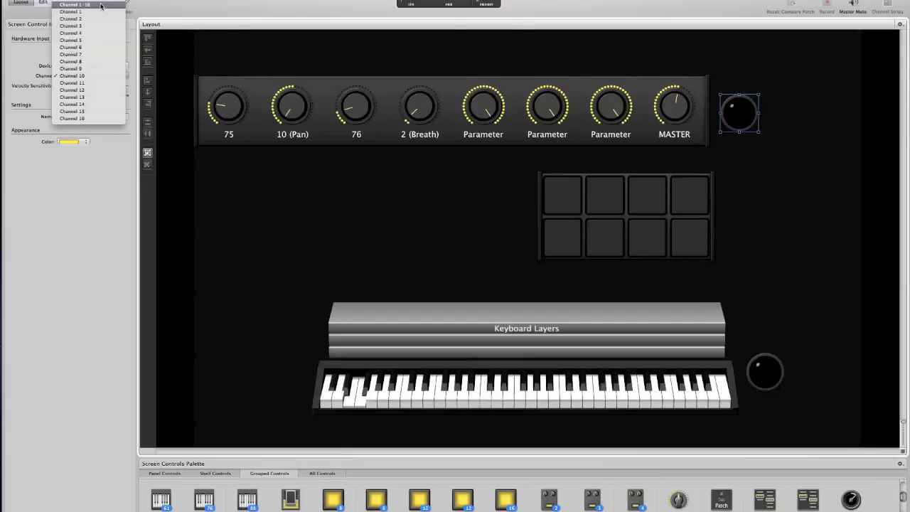
left_click(243, 195)
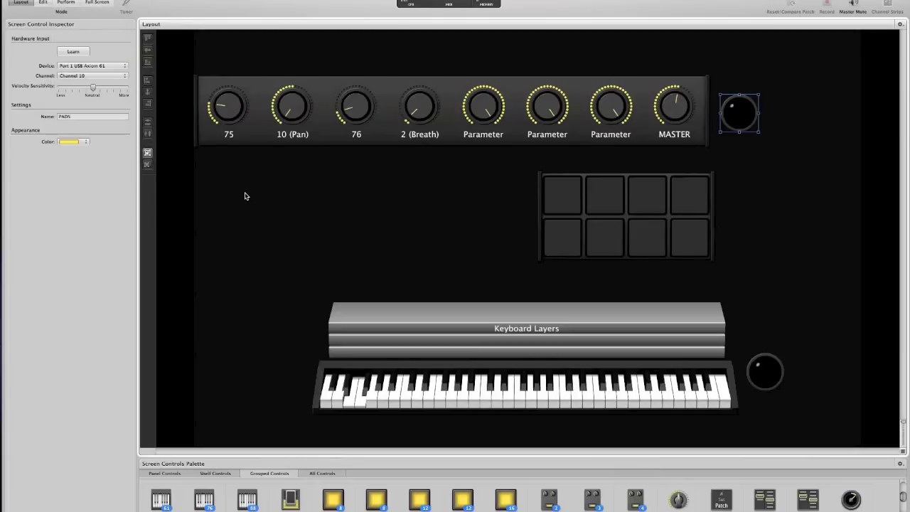